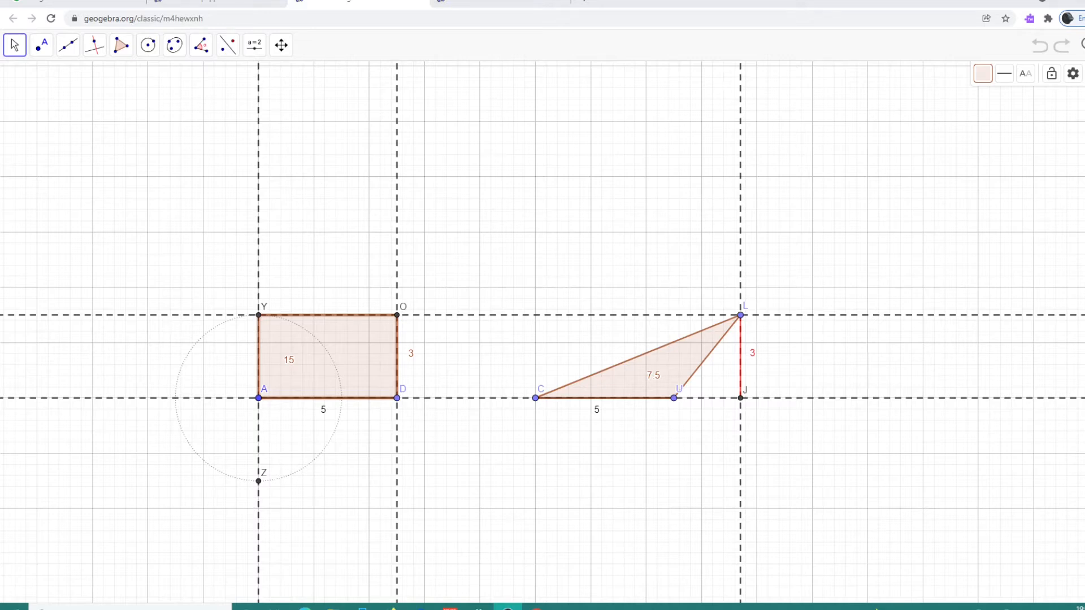
Switch to the blank geometry canvas and draw a segment of given length 5 starting from a new point.
left_click(493, 4)
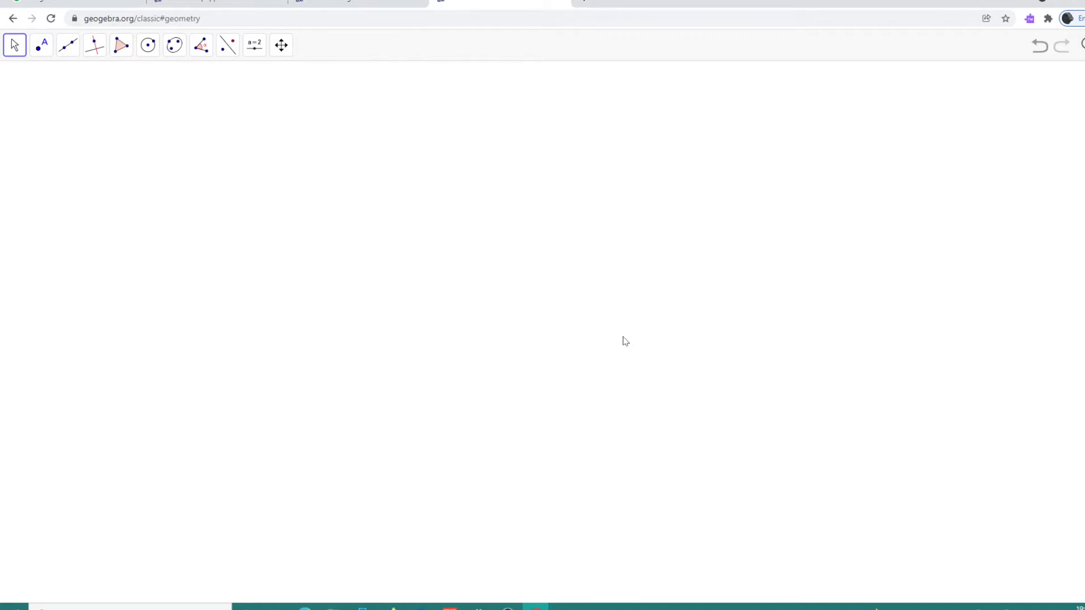
left_click(68, 51)
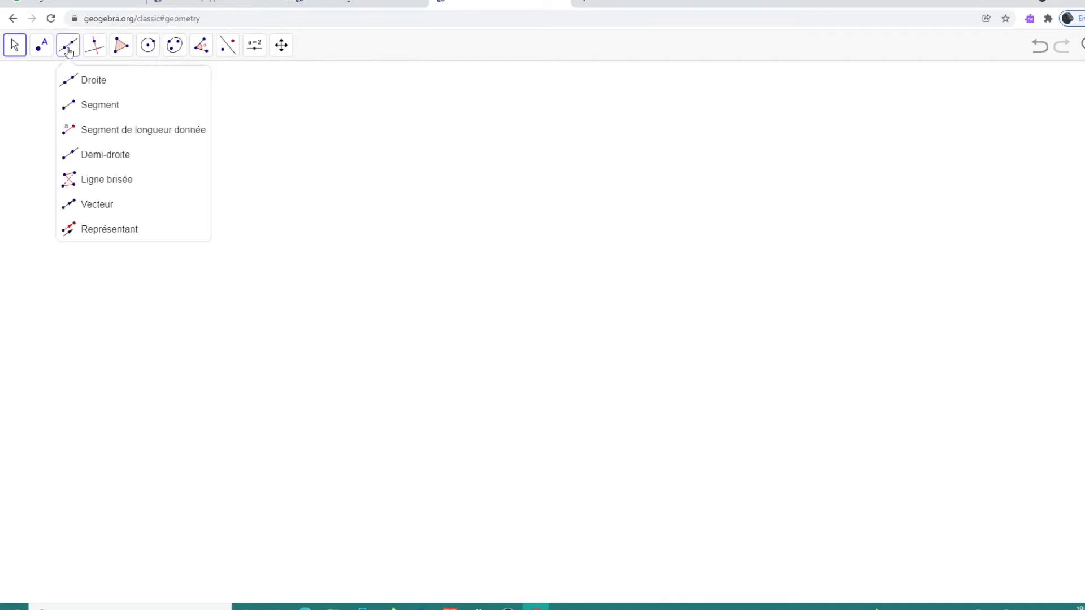
left_click(125, 142)
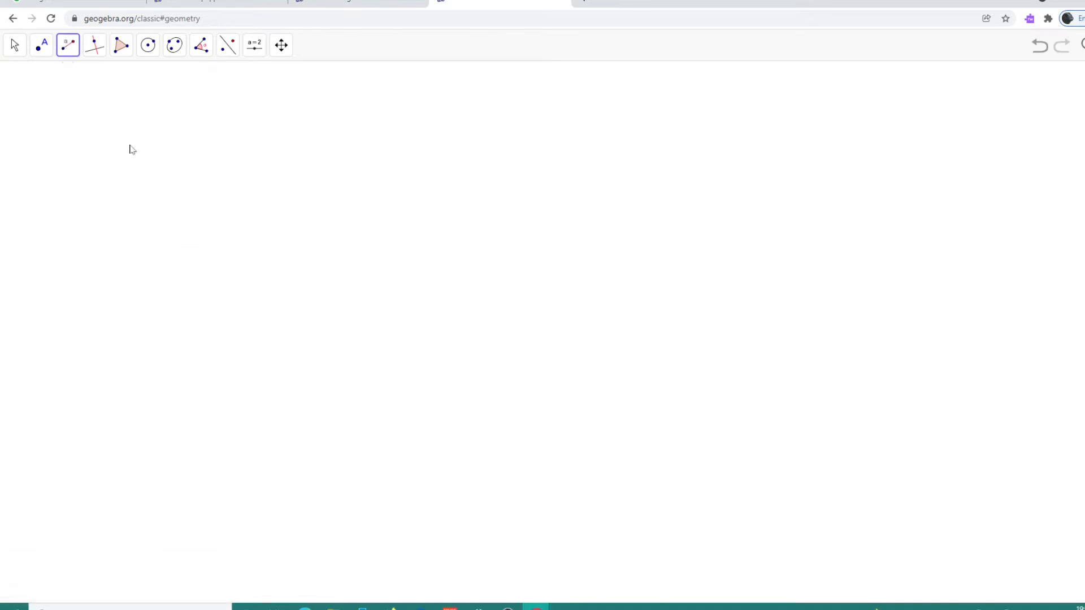
left_click(298, 383)
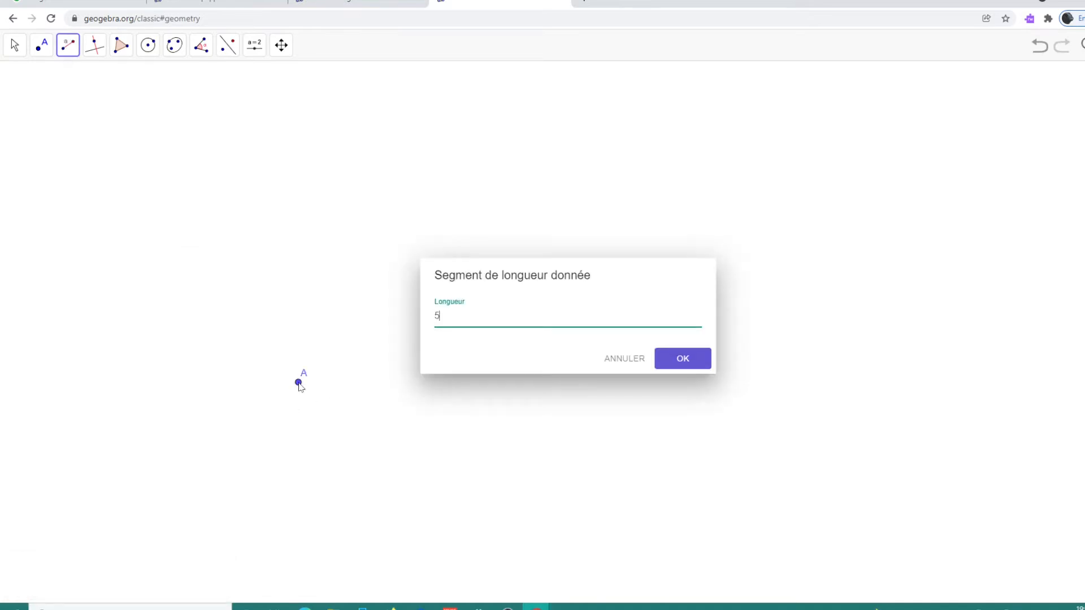
key("Return")
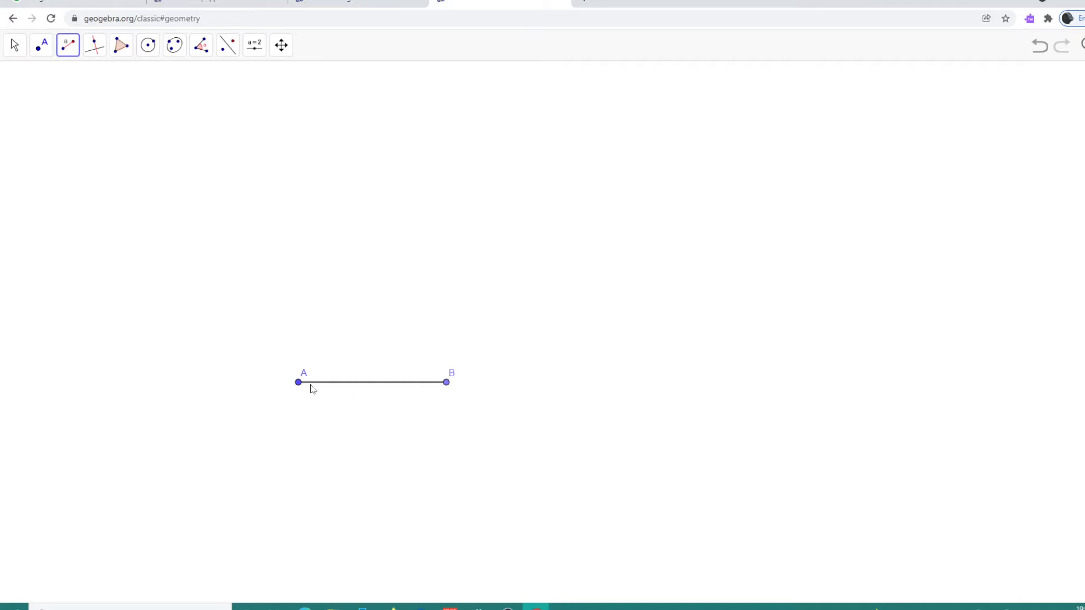
Construct perpendicular lines to segment AB through each of its endpoints, A and B.
left_click(92, 48)
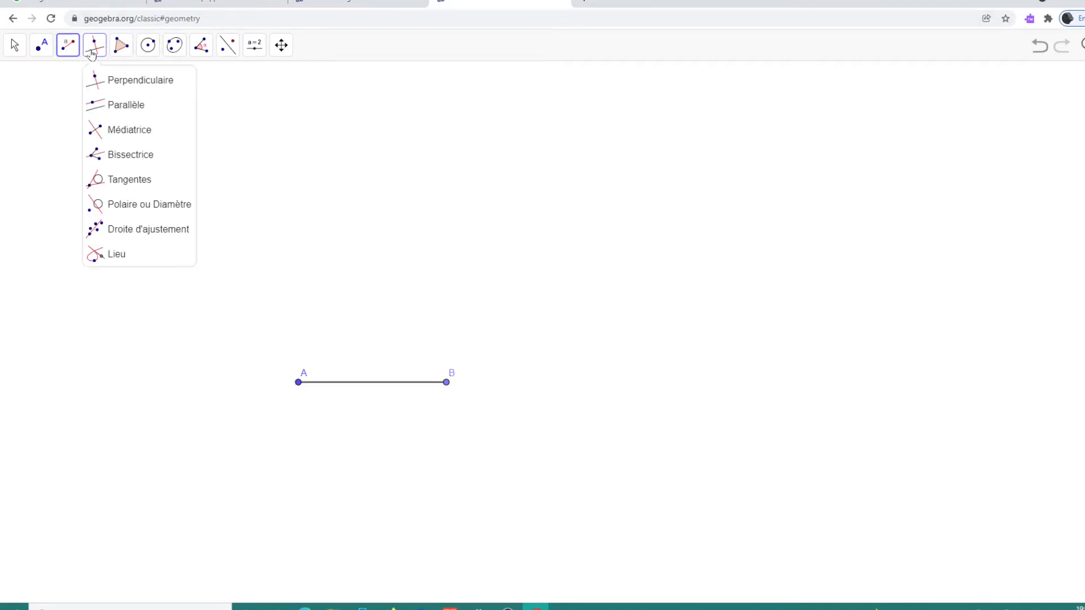
left_click(140, 80)
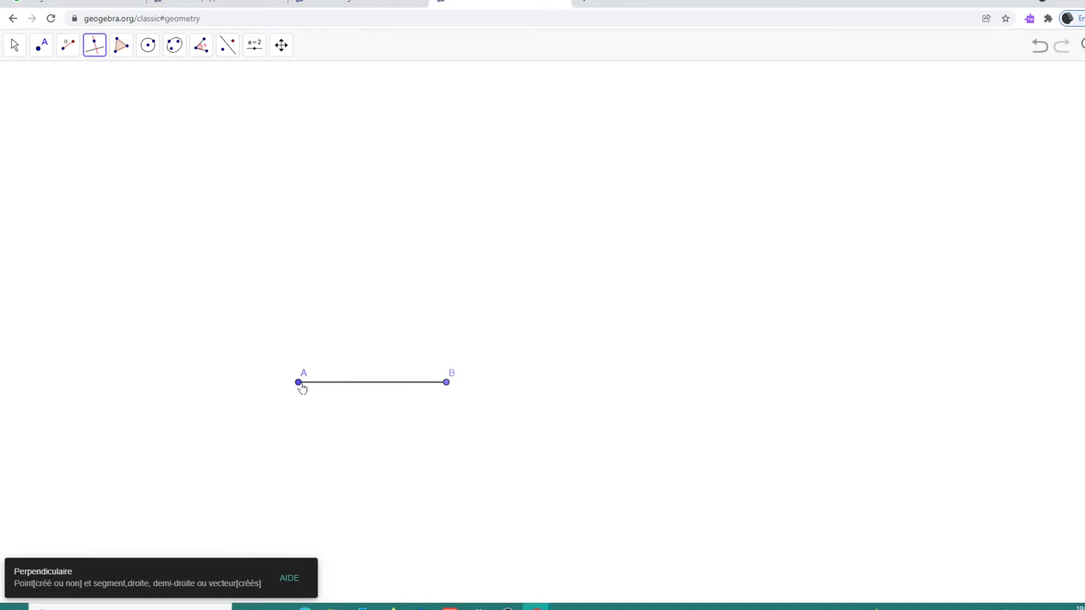
left_click(297, 384)
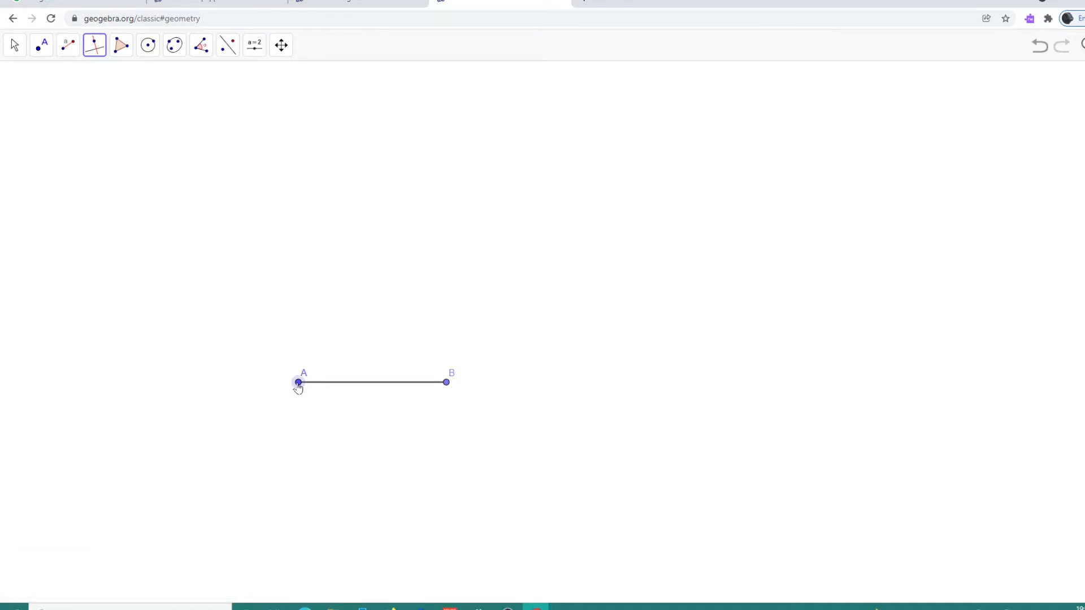
left_click(332, 385)
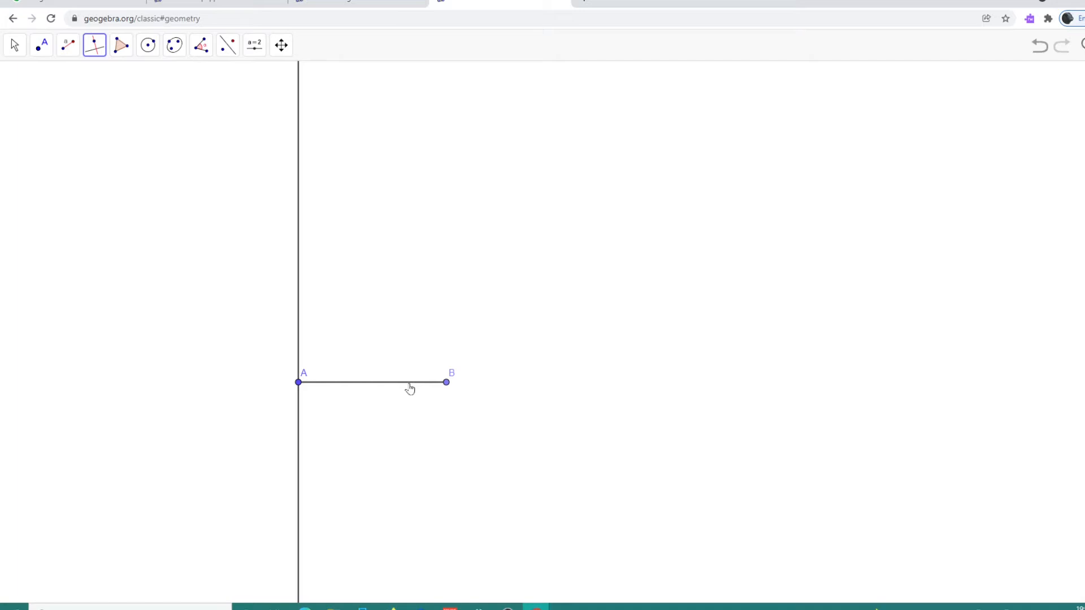
left_click(447, 382)
left_click(425, 384)
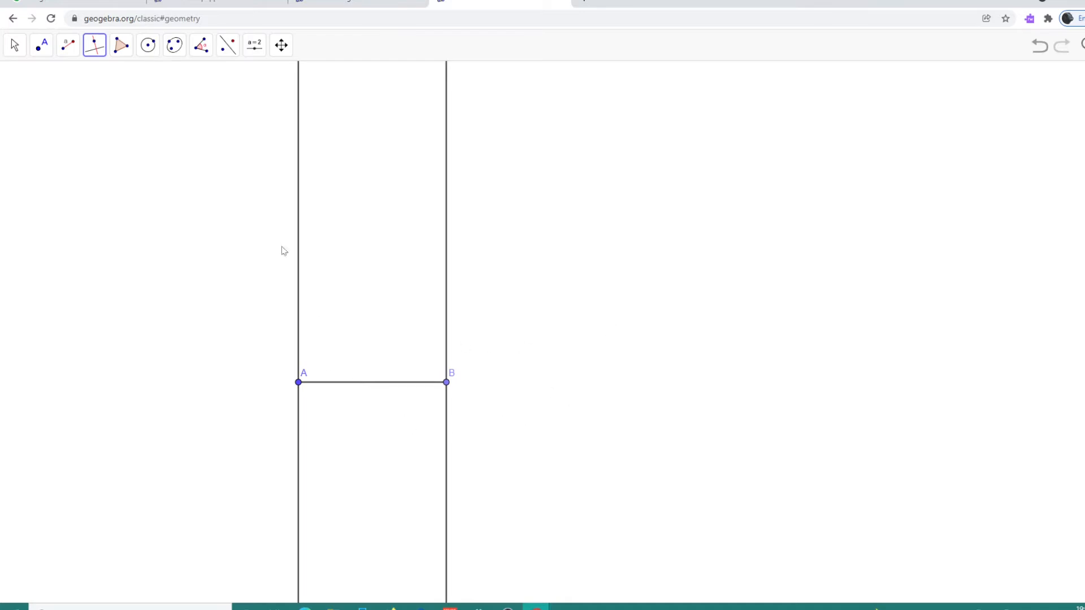
Draw a circle centred at A with radius 3.
left_click(149, 49)
left_click(169, 107)
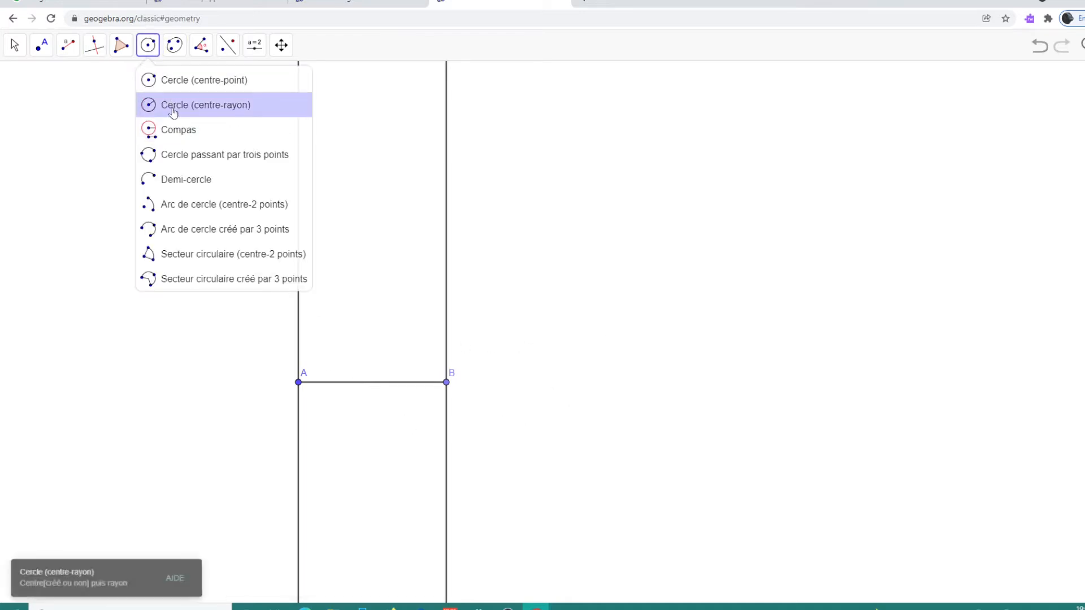
left_click(298, 383)
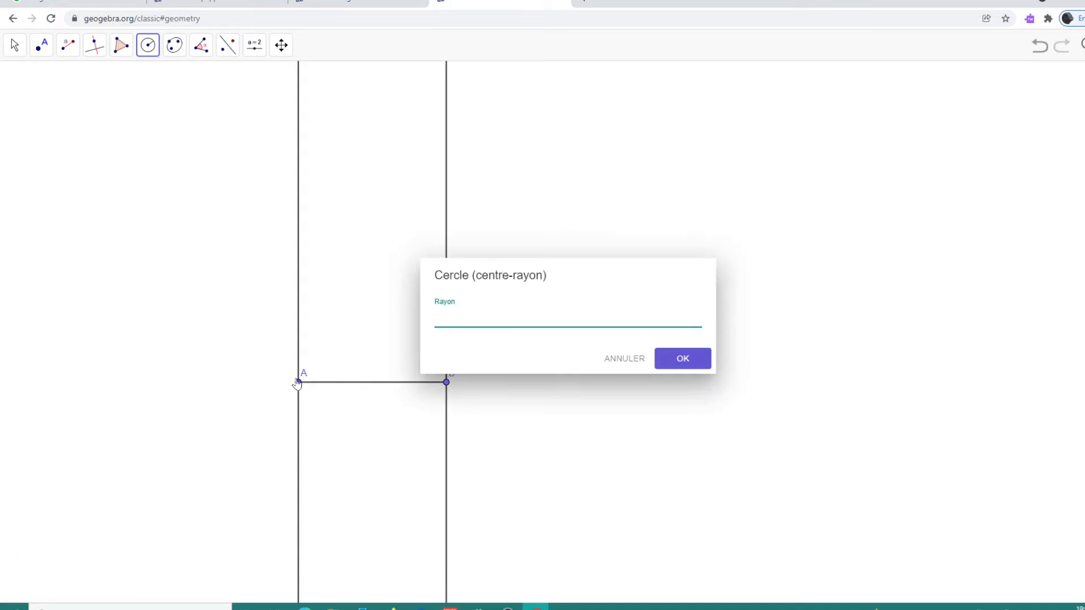
left_click(694, 358)
mouse_move(462, 608)
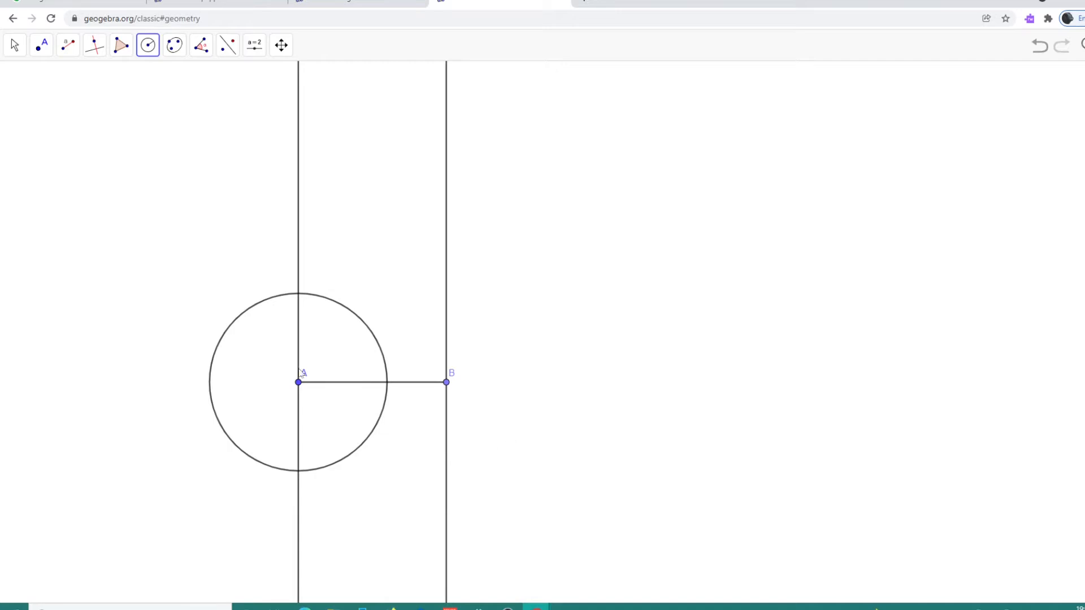
Construct a perpendicular to the vertical line through A at its upper intersection with the circle.
left_click(95, 47)
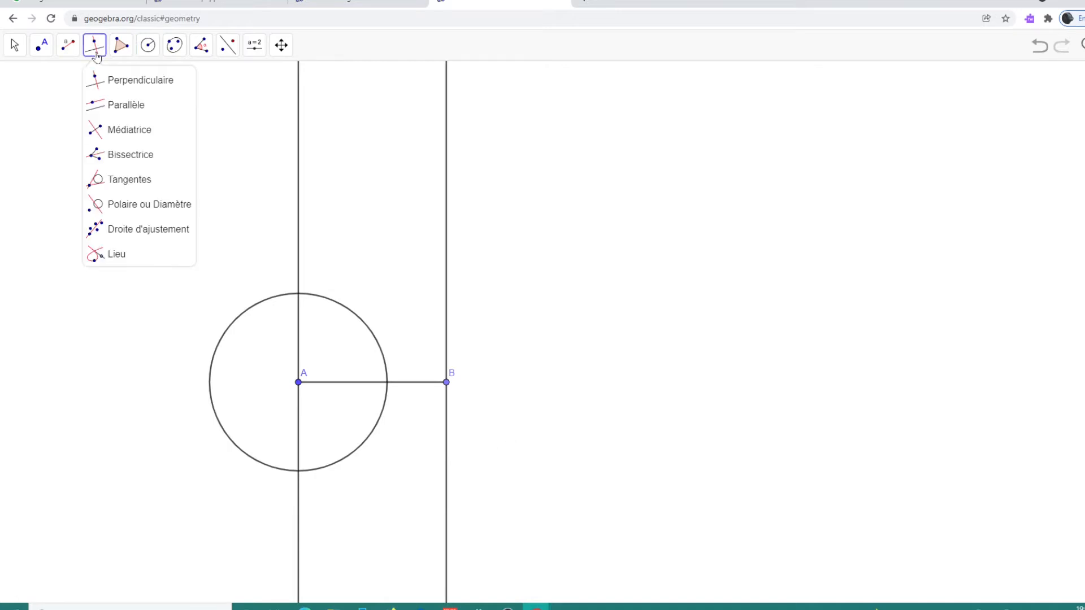
left_click(121, 86)
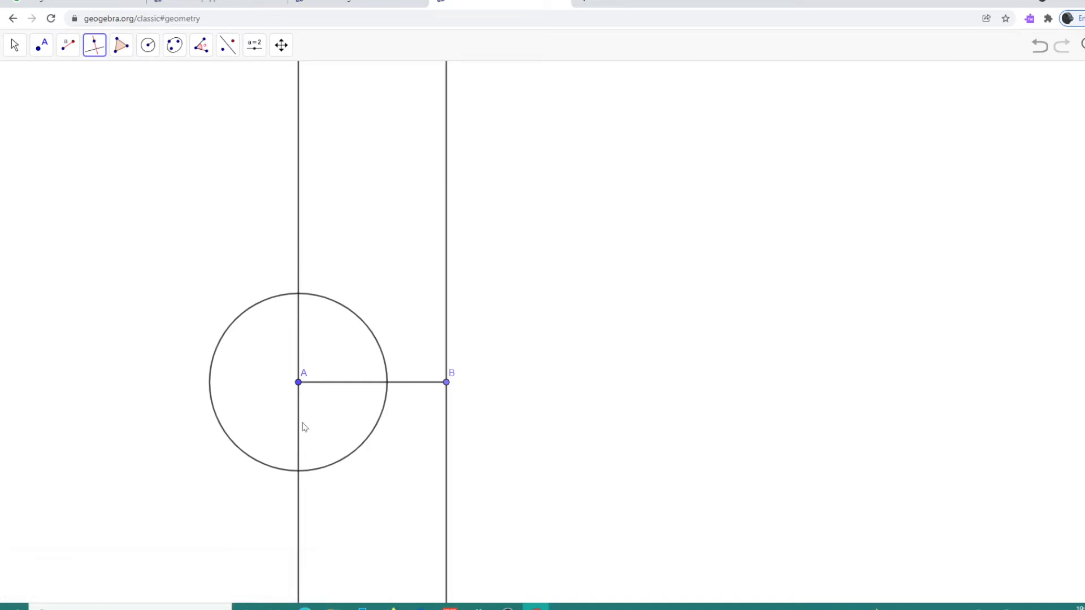
left_click(300, 339)
left_click(298, 294)
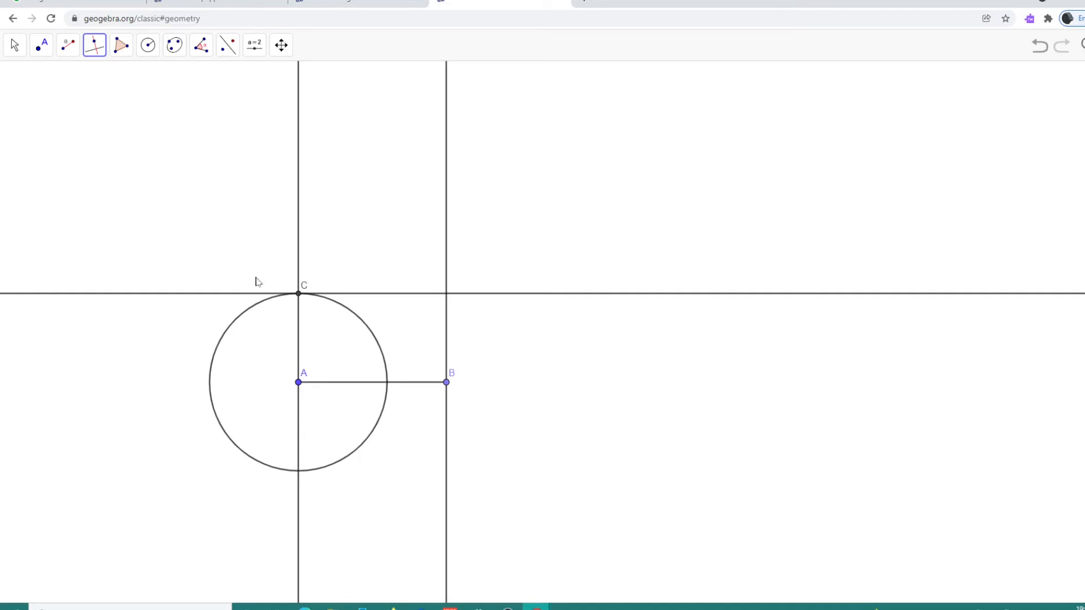
Create the intersection point of the horizontal line through C and the vertical line through B.
left_click(78, 51)
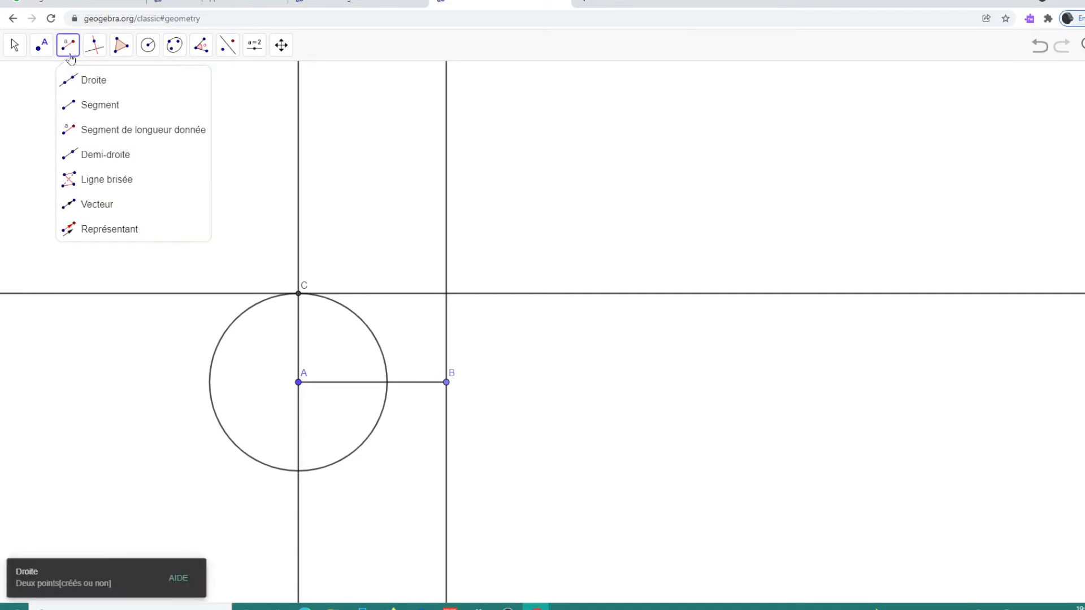
mouse_move(87, 54)
mouse_move(42, 48)
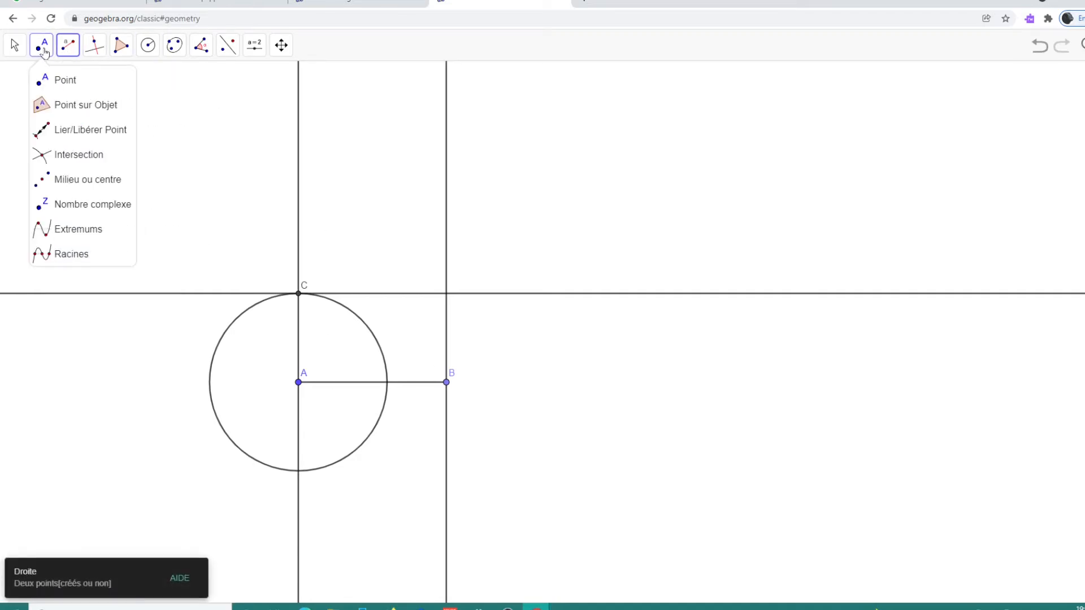
left_click(79, 154)
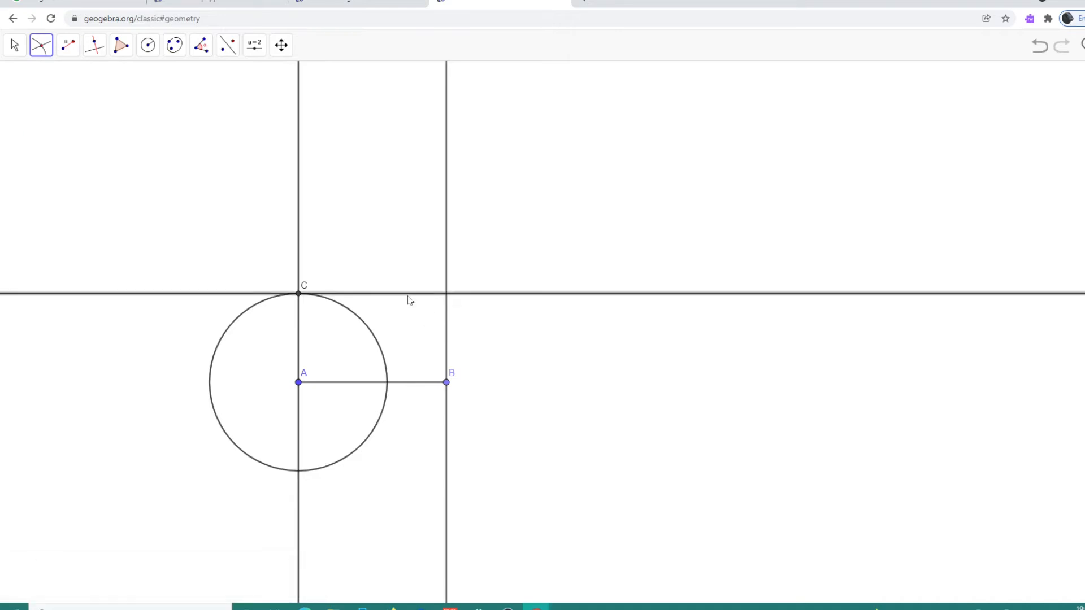
left_click(447, 317)
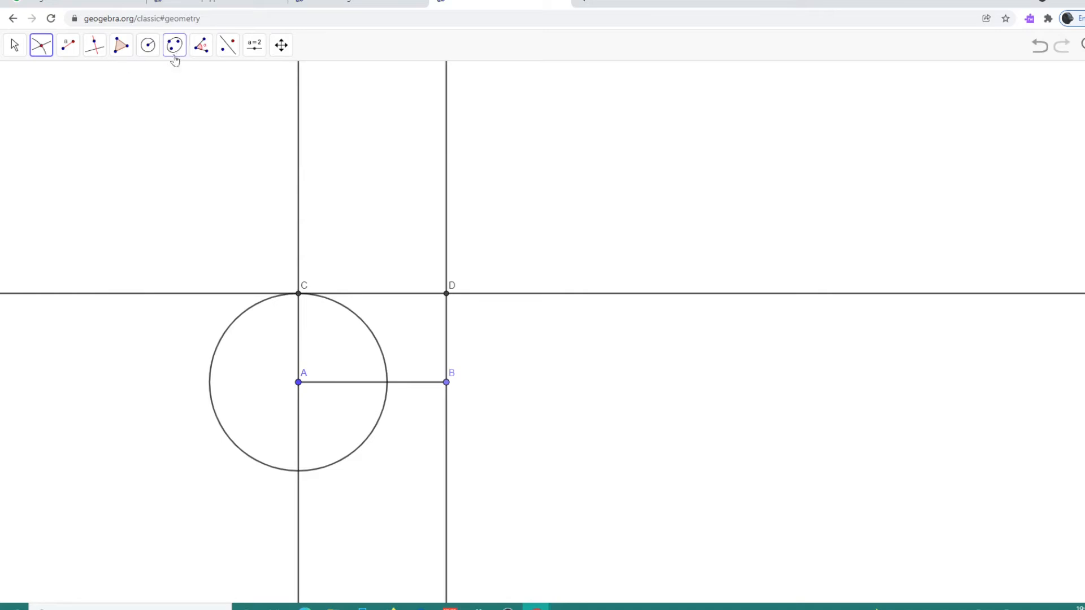
Draw the rectangle as a polygon through points A, C, D and B, closing it at A.
left_click(121, 45)
left_click(298, 382)
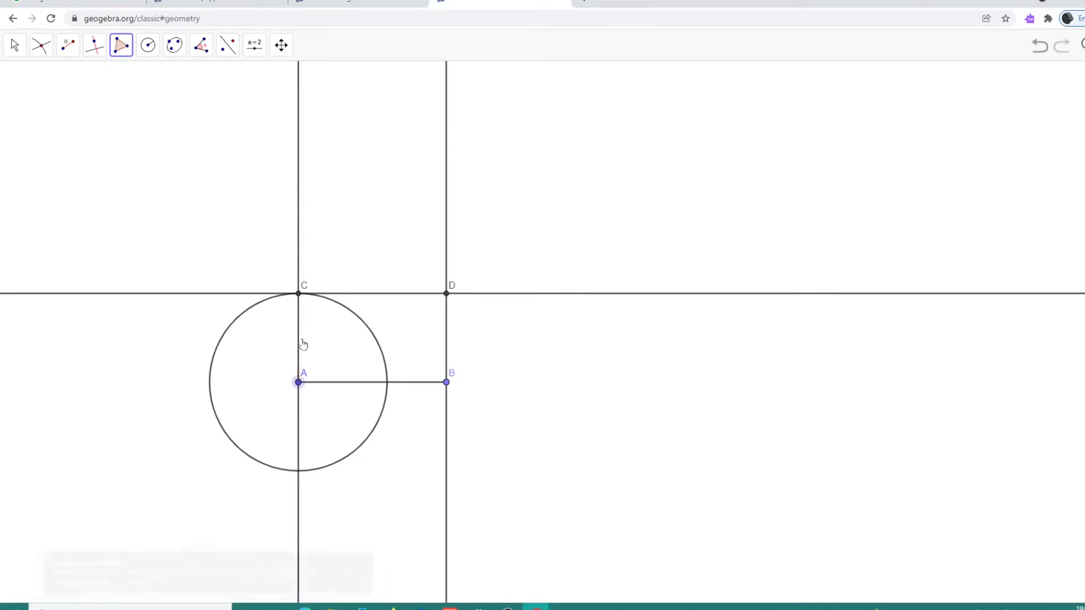
left_click(298, 294)
left_click(446, 294)
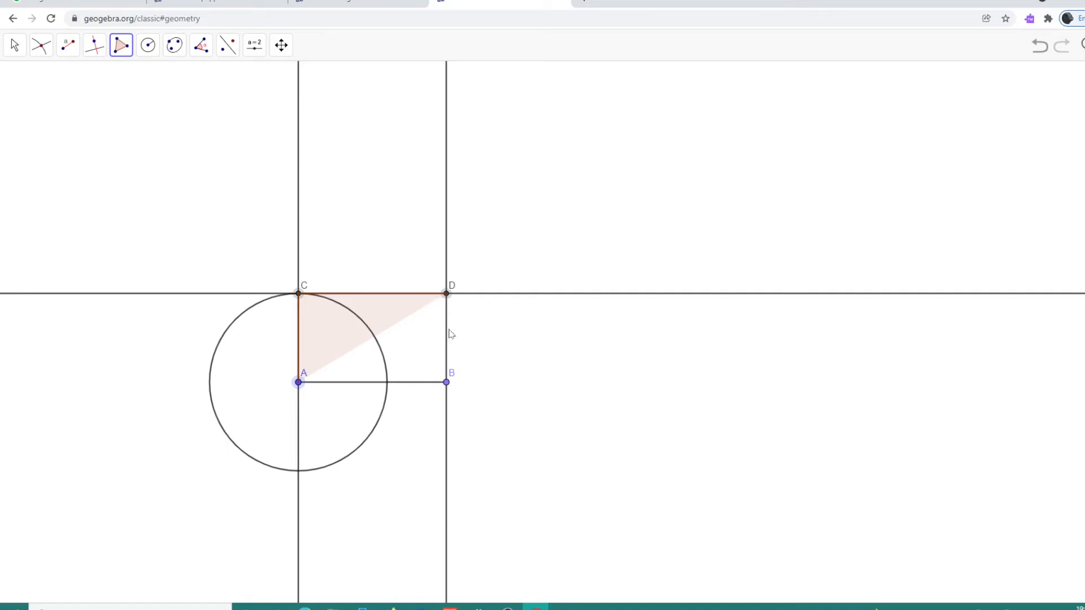
left_click(447, 383)
left_click(298, 382)
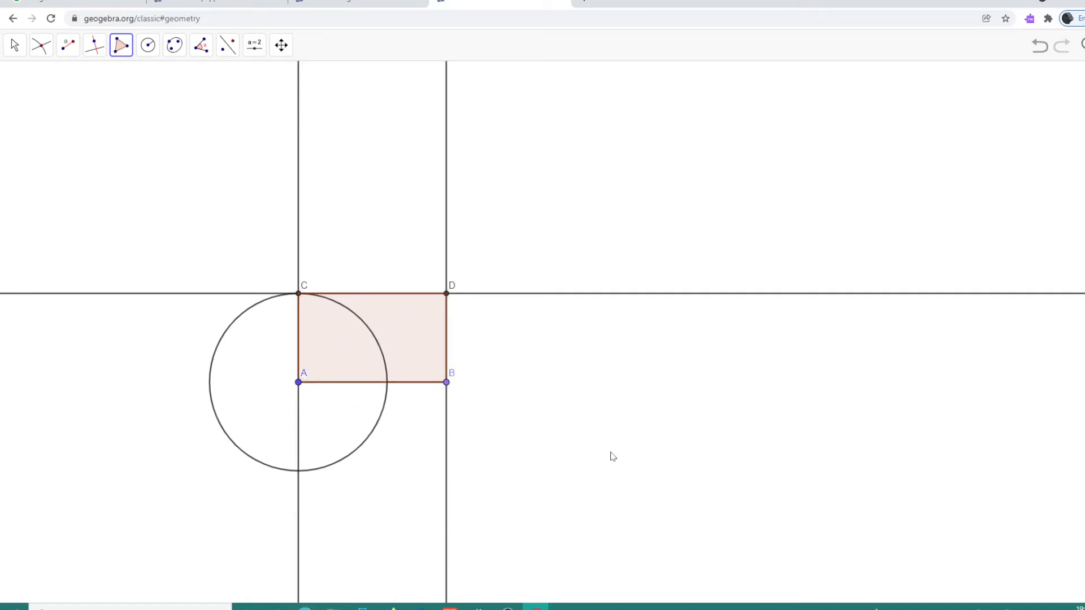
Try to rename point C, the rectangle's corner directly above A, as Y in its properties.
right_click(298, 294)
left_click(341, 443)
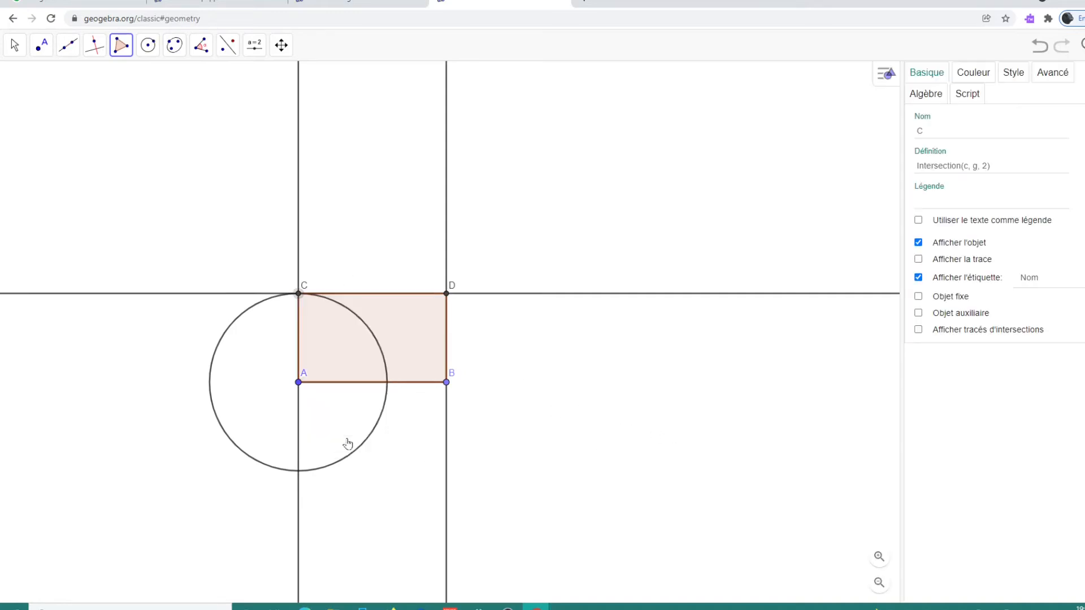
left_click(936, 136)
left_click_drag(937, 132, 897, 122)
type("Y")
key("Return")
left_click(446, 297)
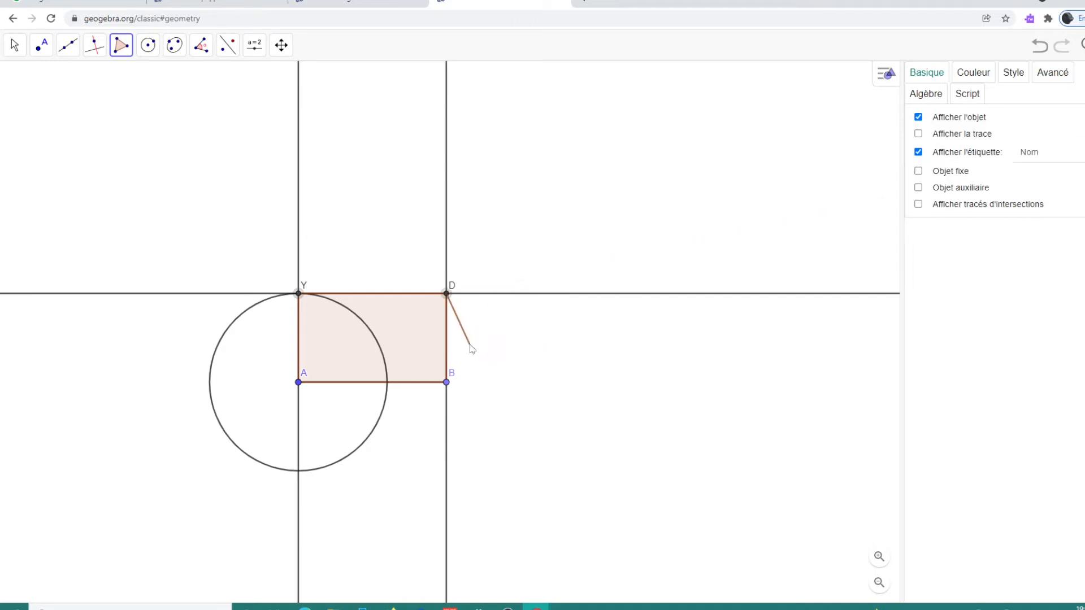
key("Escape")
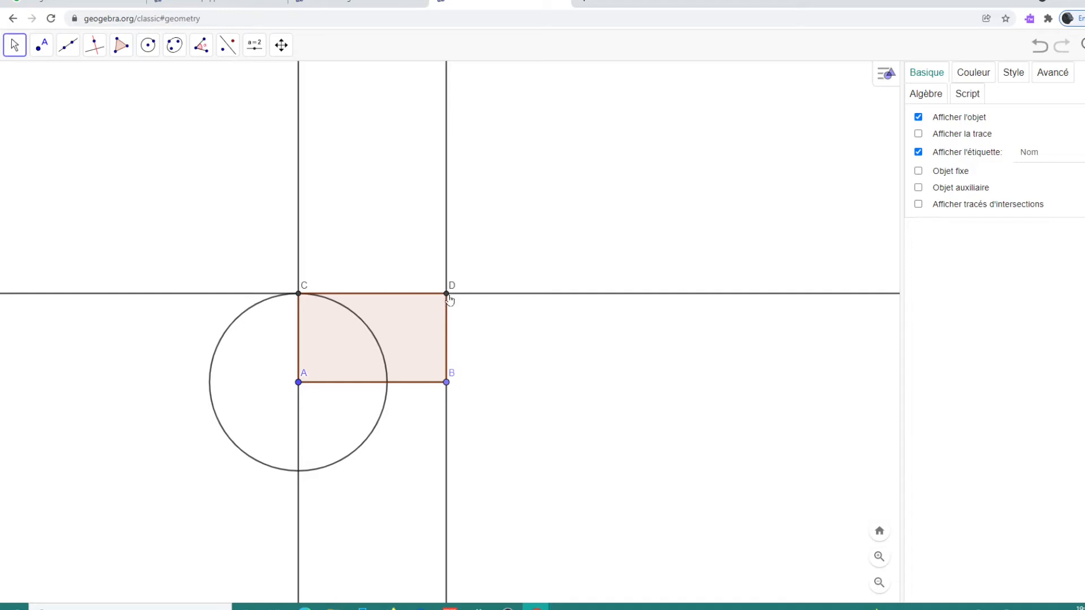
Rename the rectangle's corner points: D as O, C as Y, and B as D.
left_click(447, 294)
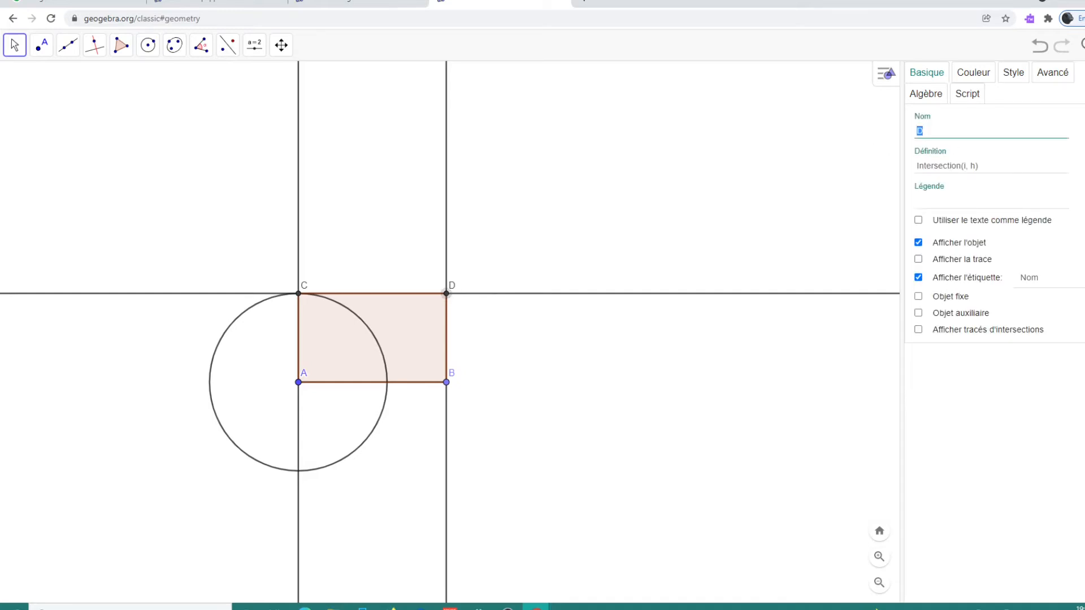
key("Return")
left_click(299, 293)
key("Return")
left_click(447, 385)
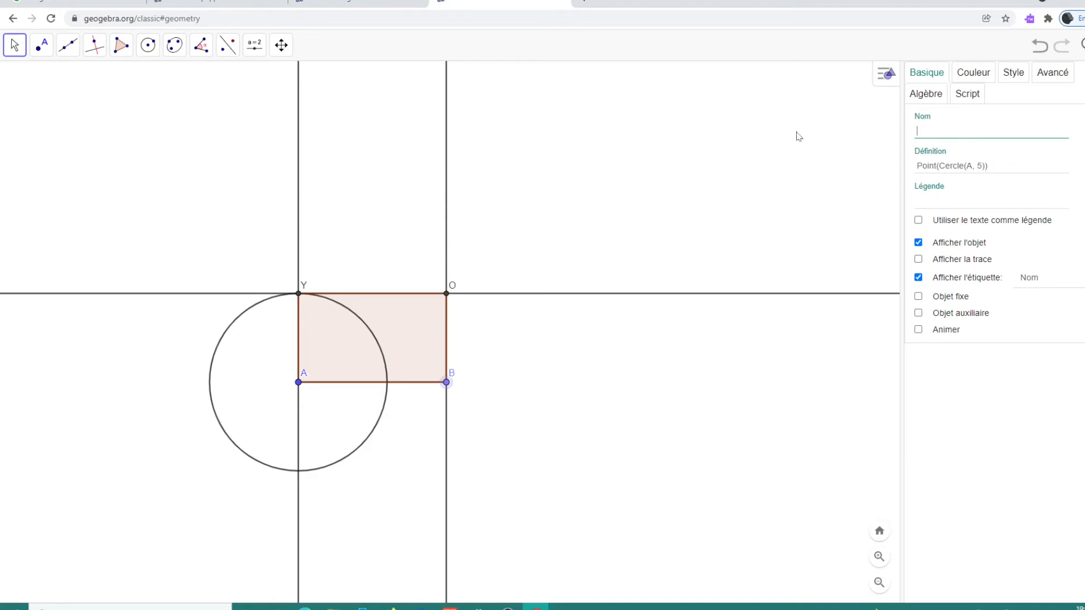
type("D")
key("Return")
Show the value as the label of side OD and move the label just outside the rectangle.
left_click(365, 354)
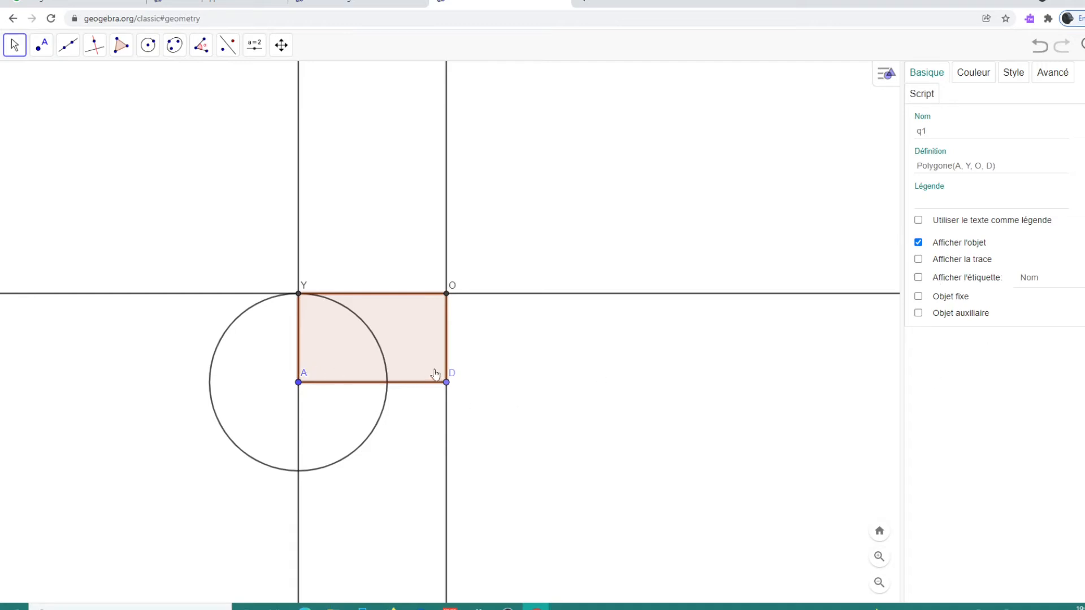
left_click(452, 346)
left_click(447, 347)
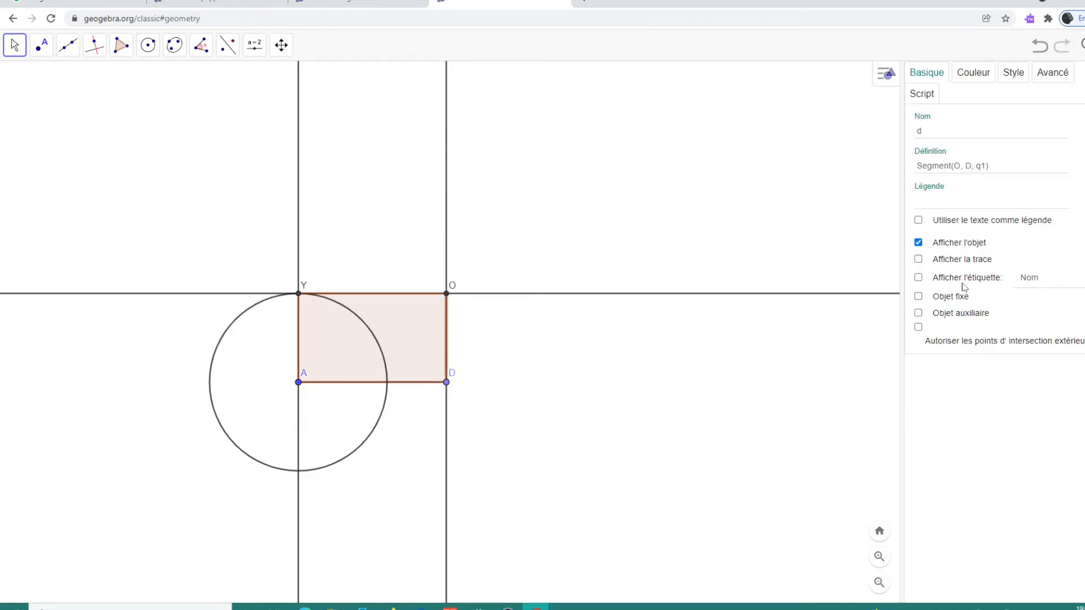
left_click(918, 278)
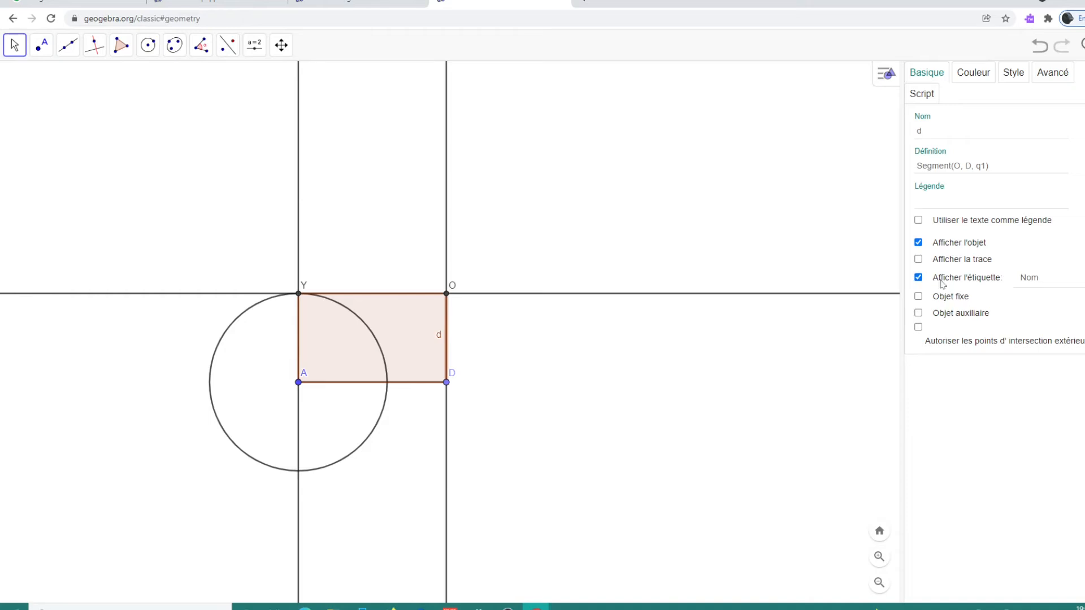
left_click(1026, 278)
left_click(1034, 315)
left_click_drag(441, 334, 460, 337)
Show the value as the label of segment AD and move the label just below the segment.
left_click(336, 387)
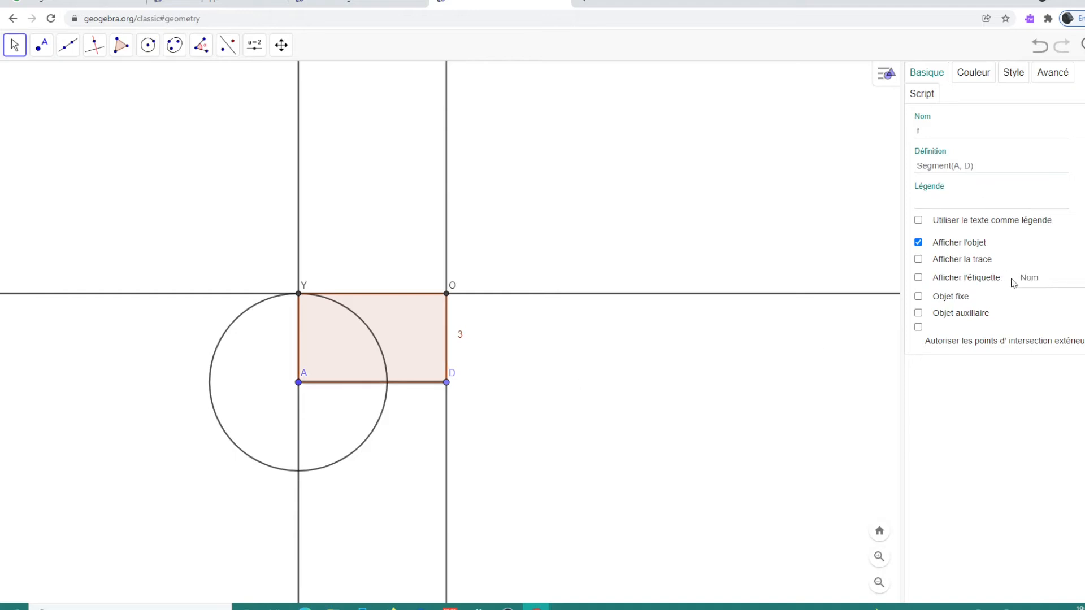
left_click(918, 277)
left_click(1028, 277)
left_click(918, 277)
left_click(918, 278)
left_click(1029, 278)
left_click(1034, 316)
left_click_drag(375, 388, 370, 396)
Give the circle a dotted line style and a line thickness of 2.
left_click(347, 462)
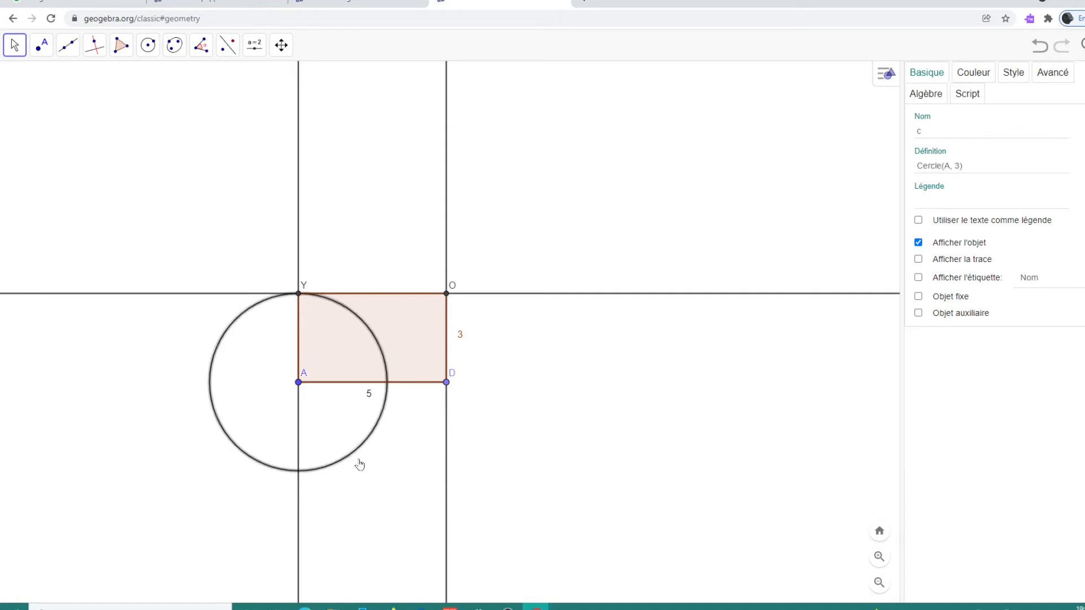
left_click(1027, 77)
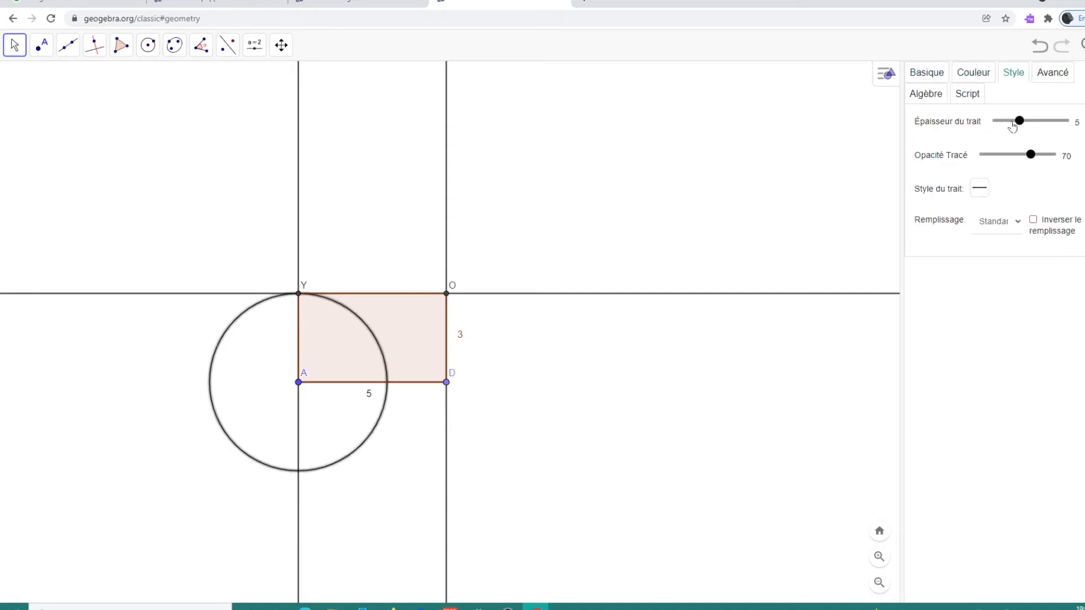
left_click(980, 187)
left_click(1040, 217)
left_click_drag(1020, 123, 1003, 122)
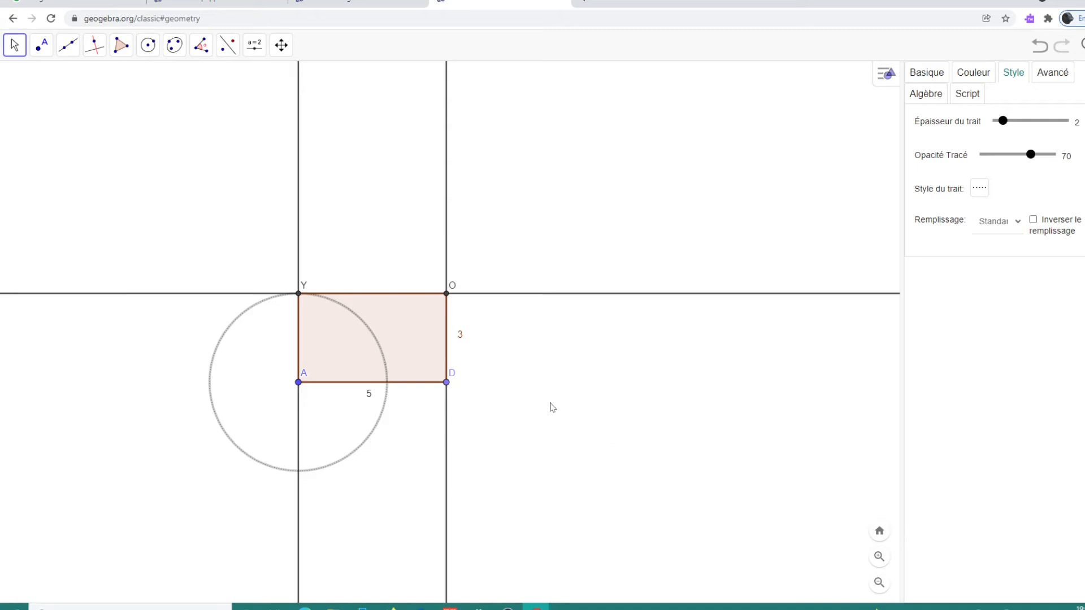
Draw a line through points A and D and place a new point on it beyond D, outside the rectangle.
left_click(588, 387)
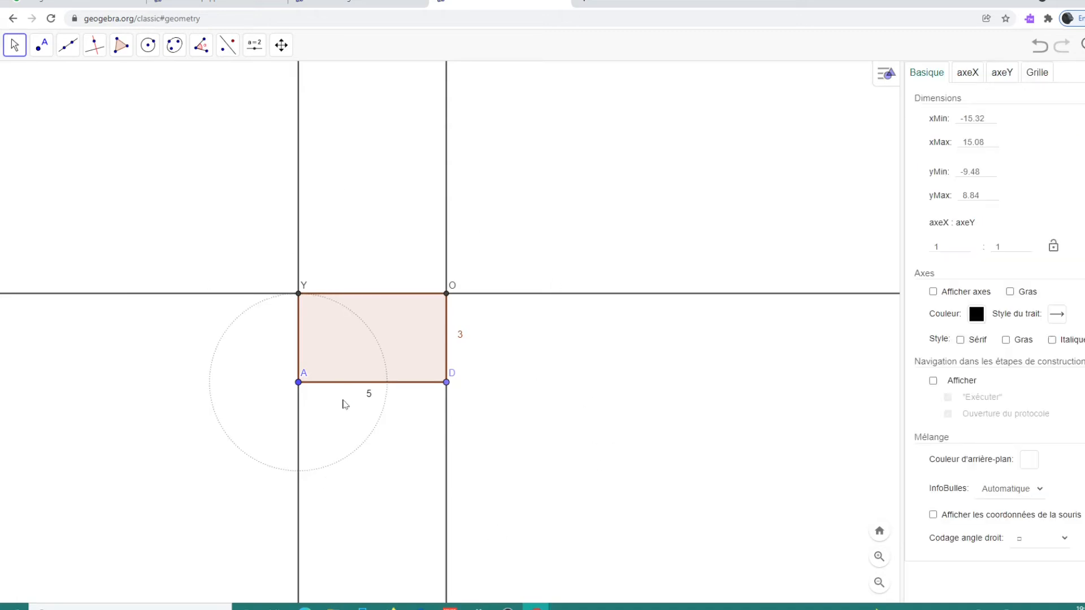
left_click(67, 45)
left_click(90, 80)
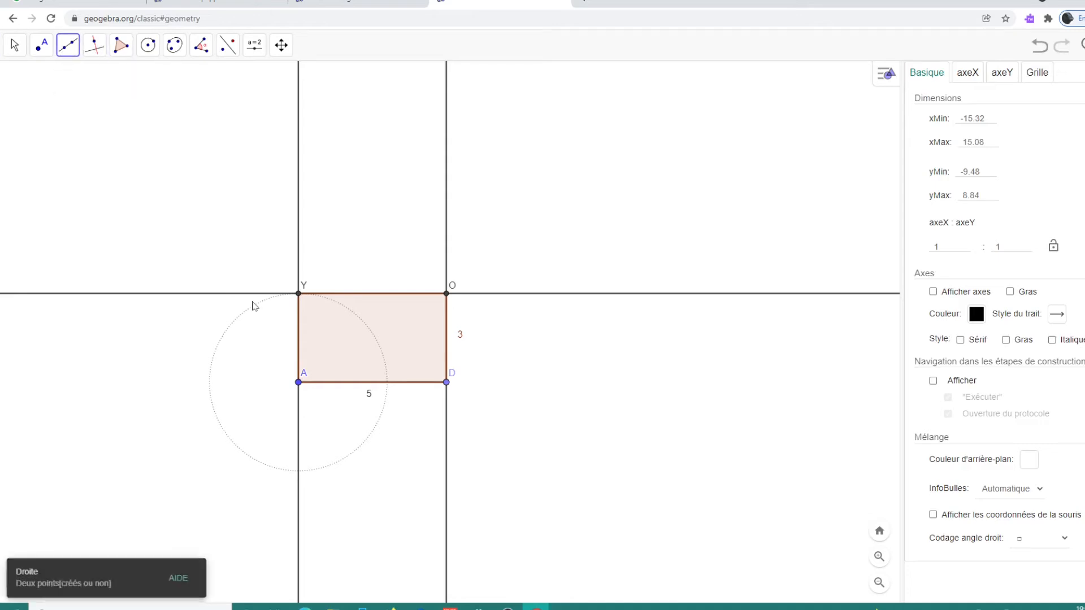
left_click(298, 383)
left_click(446, 383)
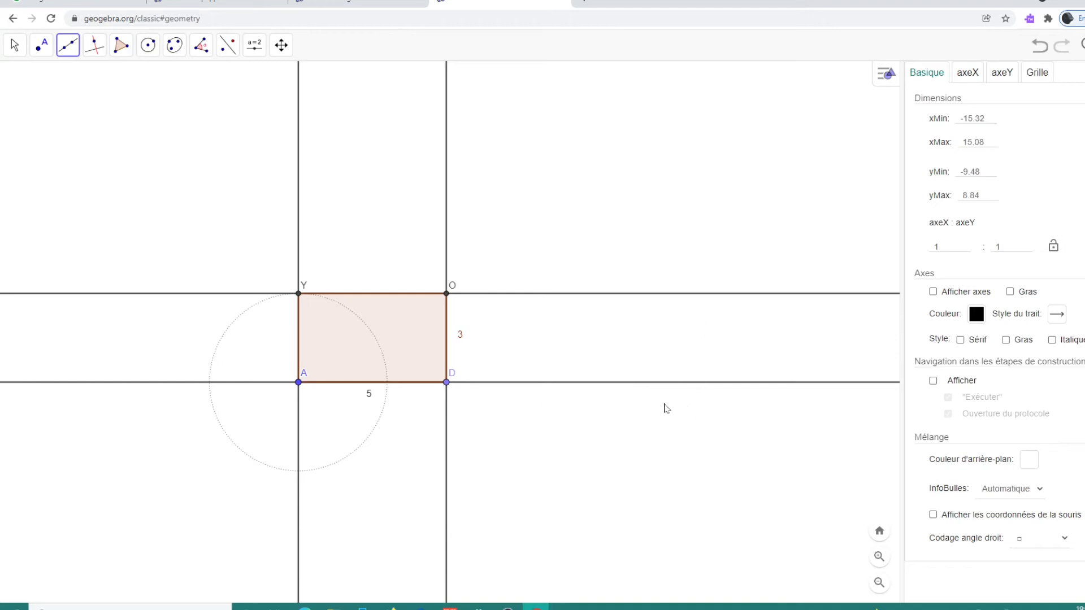
left_click(46, 51)
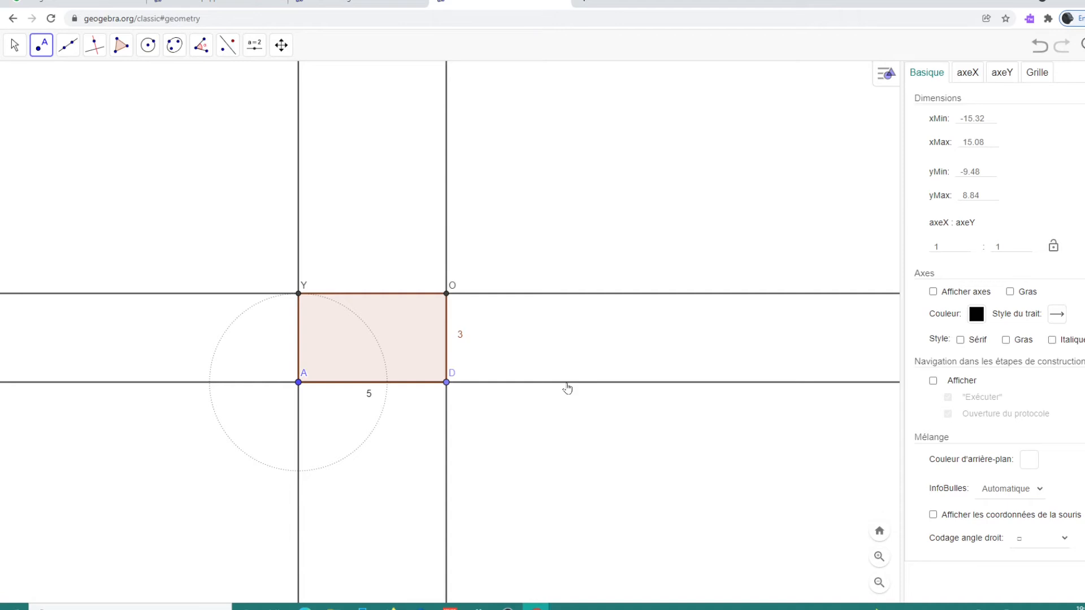
left_click(567, 383)
Try a segment of given length starting at point B, with its endpoint C moved below line AD.
left_click(68, 45)
left_click(68, 45)
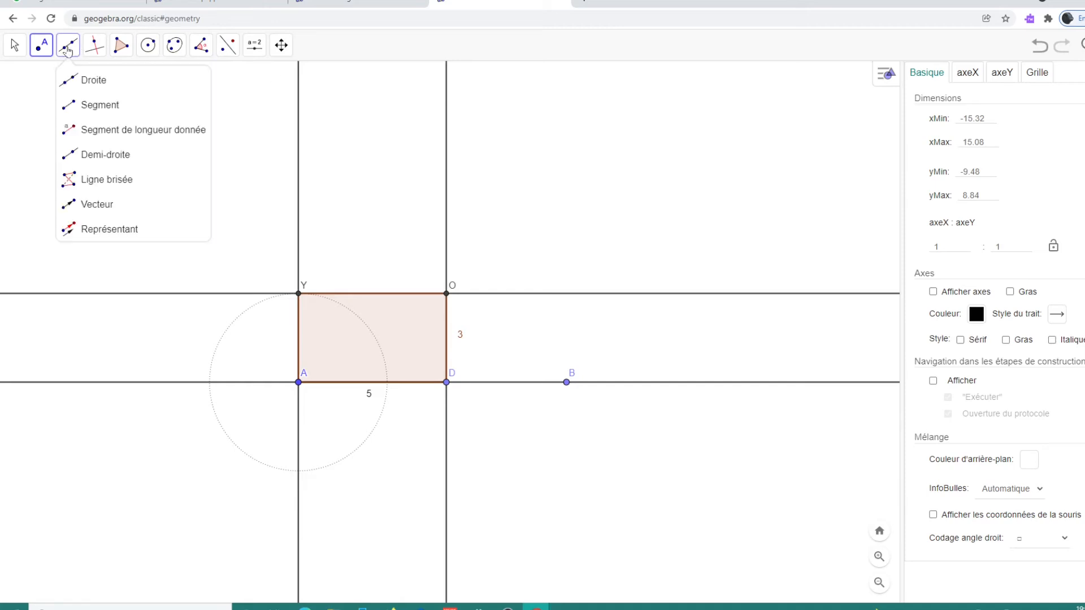
left_click(102, 140)
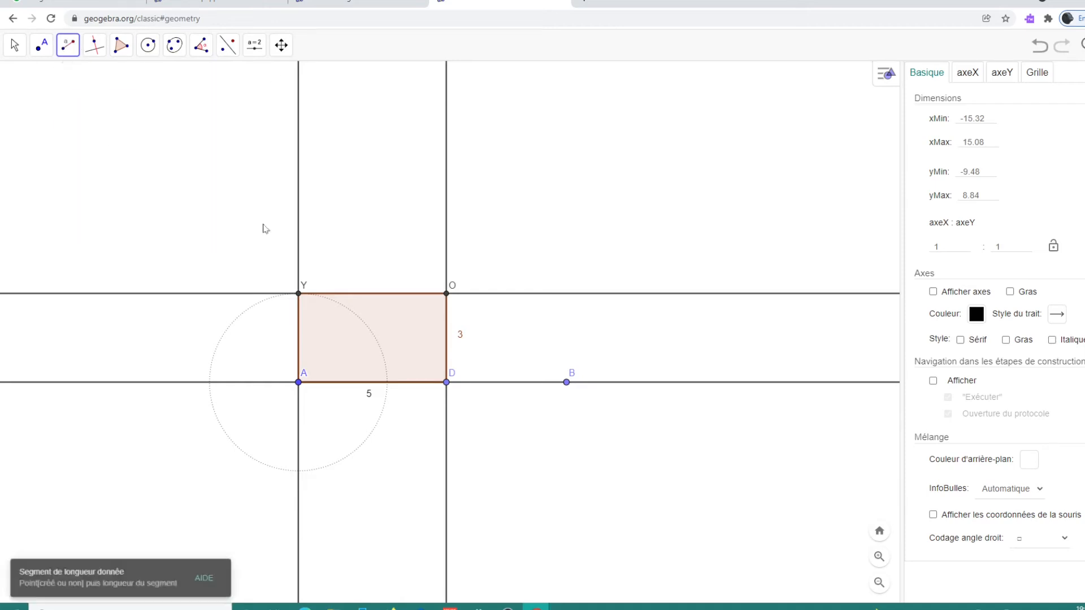
left_click(567, 383)
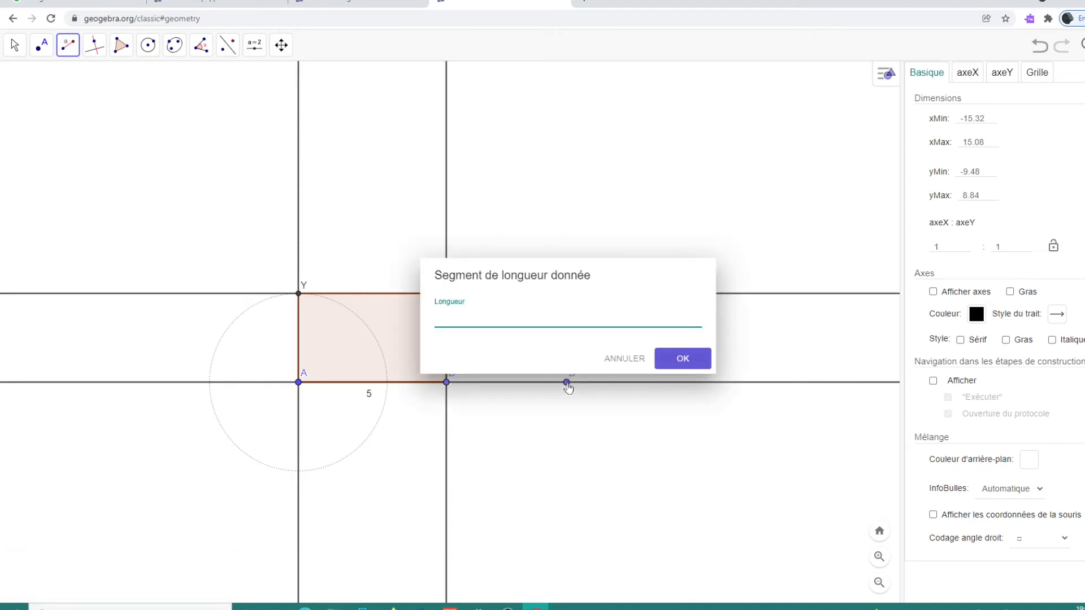
left_click(680, 363)
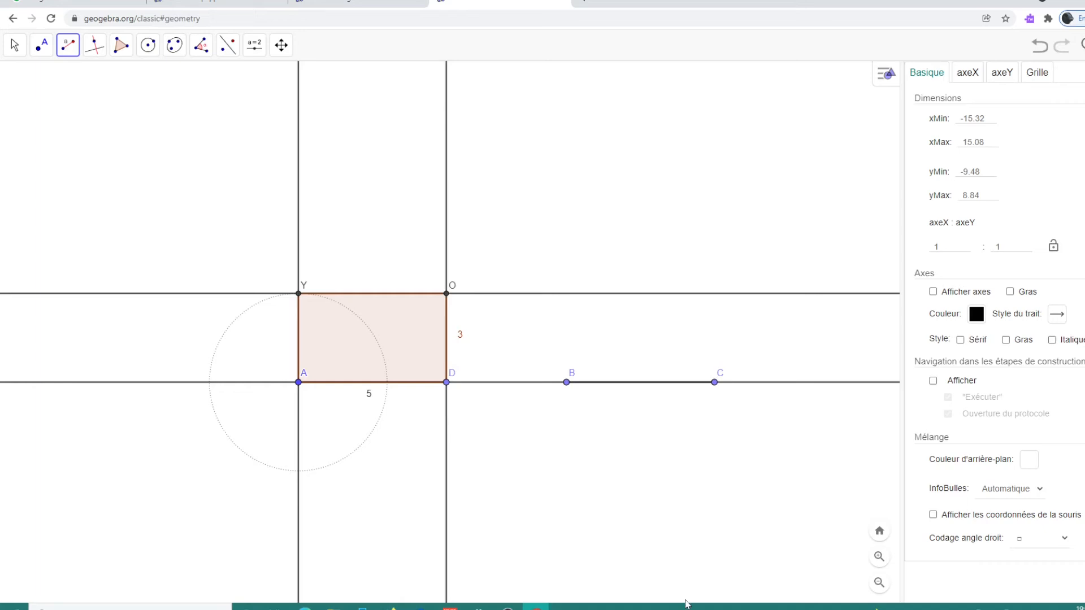
left_click(15, 45)
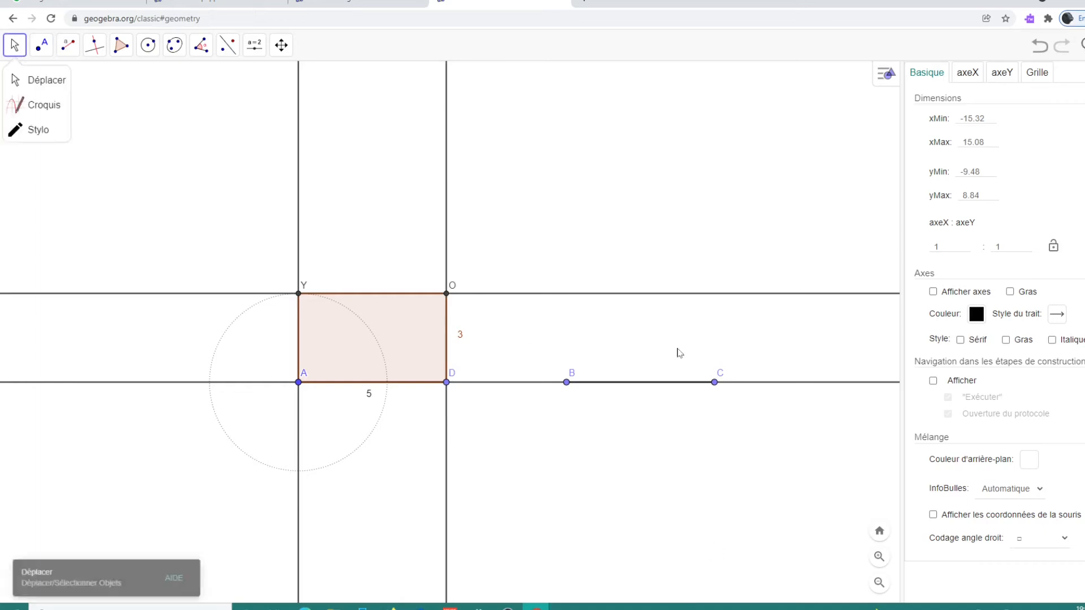
left_click_drag(715, 386, 709, 431)
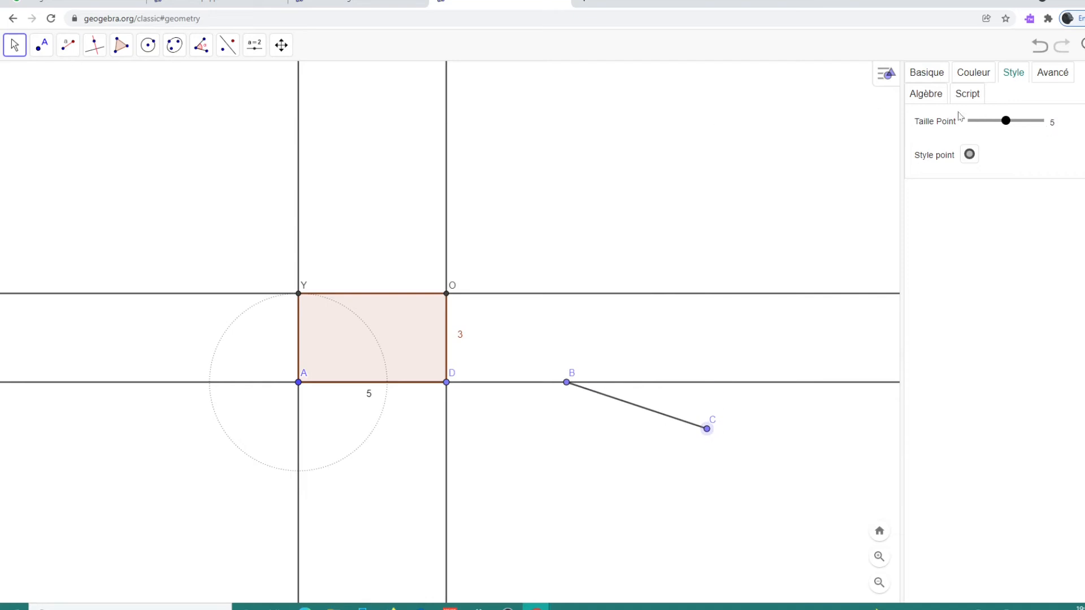
Undo the given-length segment from B, keeping point B on line AD.
left_click(1043, 49)
left_click(1043, 48)
left_click(1043, 49)
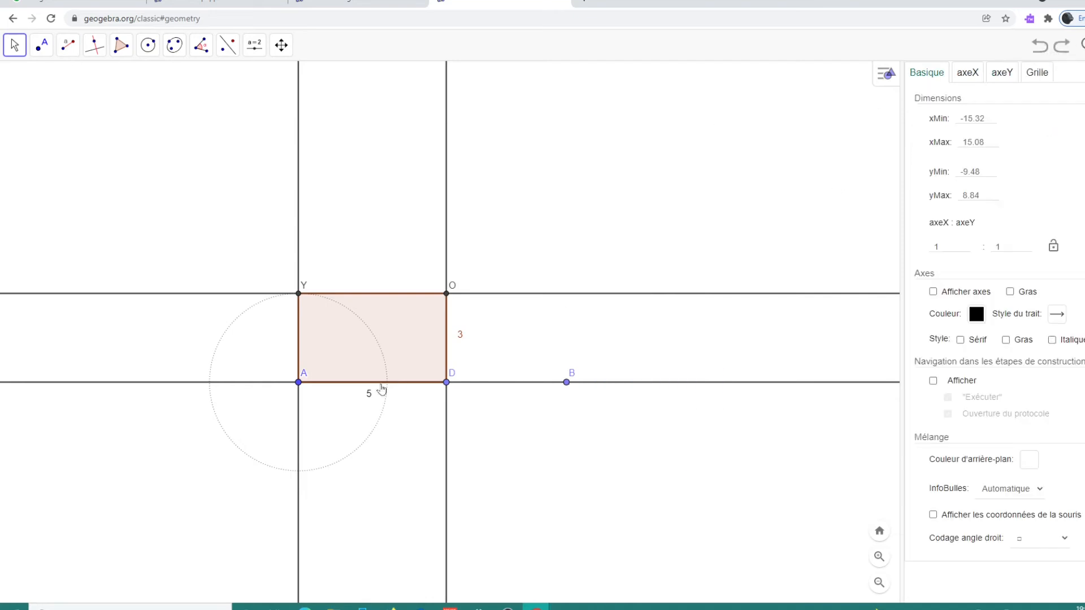
Draw a circle centred on point B with a radius of 5.
left_click(149, 46)
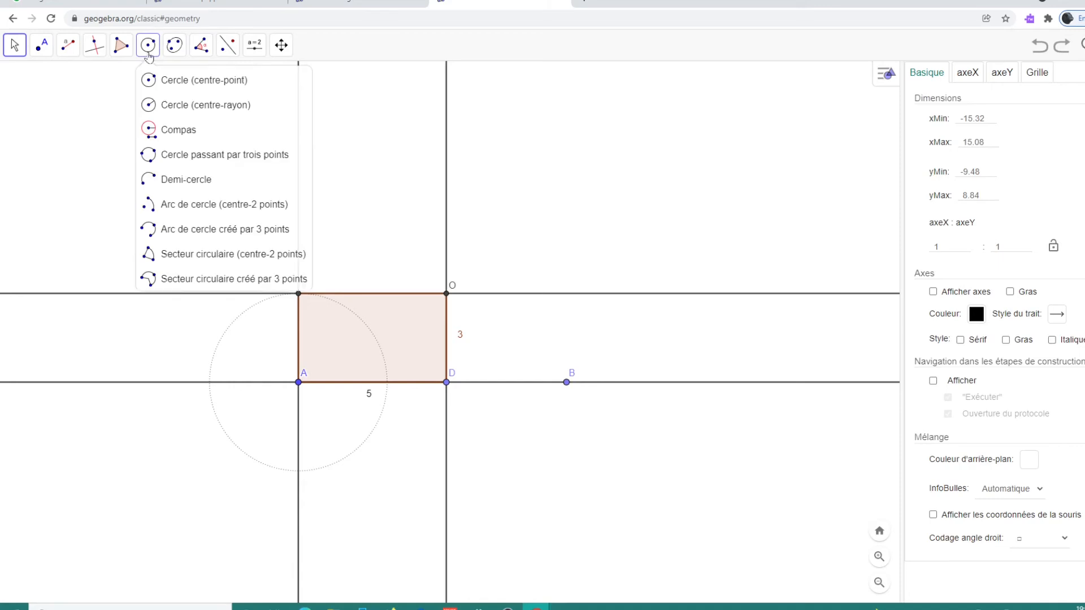
left_click(179, 116)
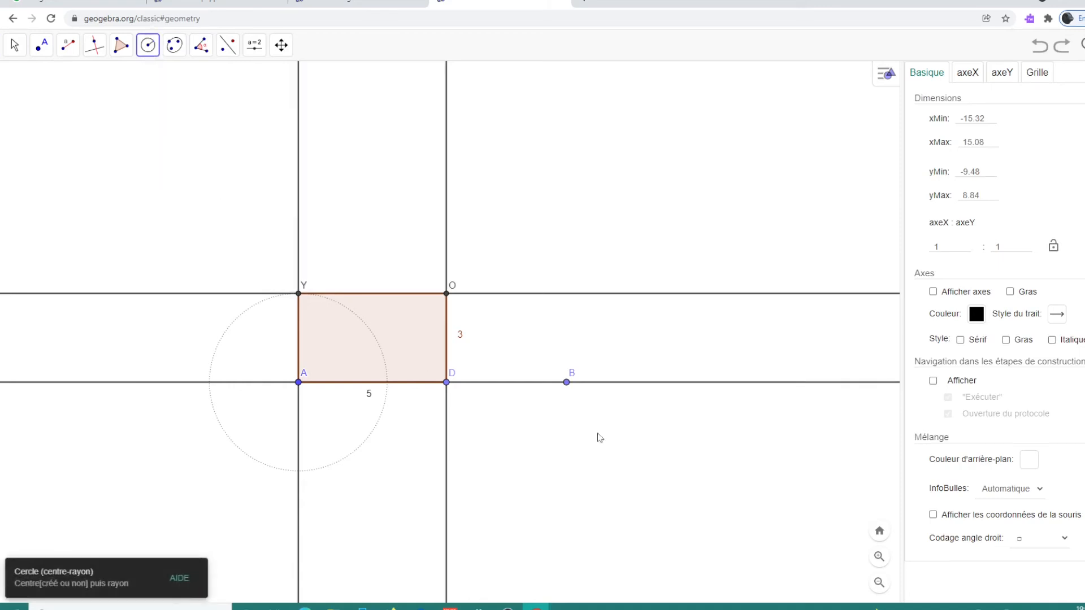
left_click(567, 383)
key("Return")
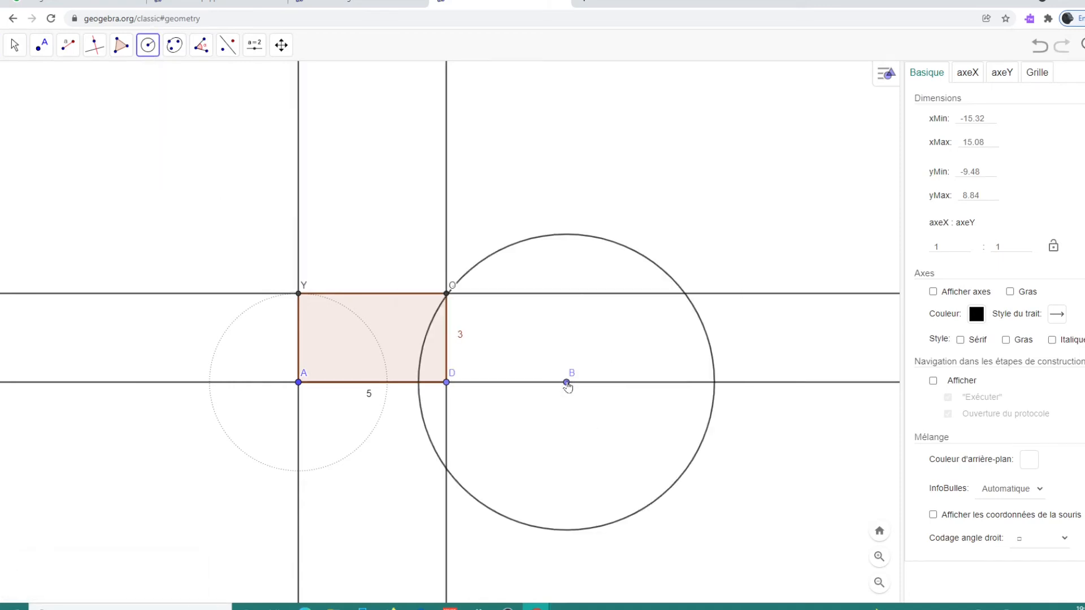
Create the intersection points of the circle centred on B with line AD.
left_click(42, 45)
left_click(92, 153)
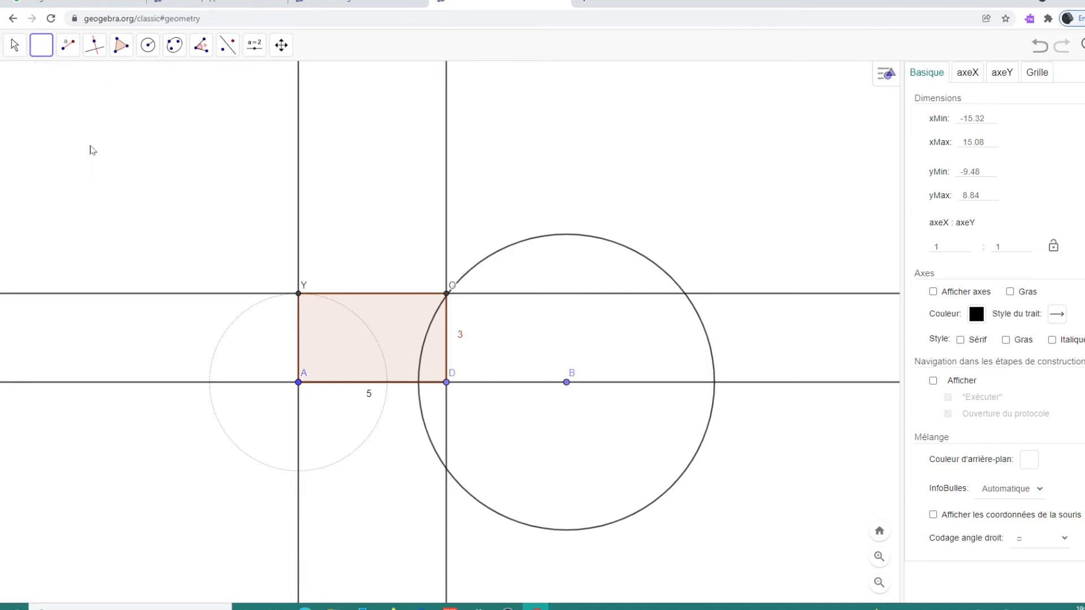
left_click(632, 517)
left_click(624, 383)
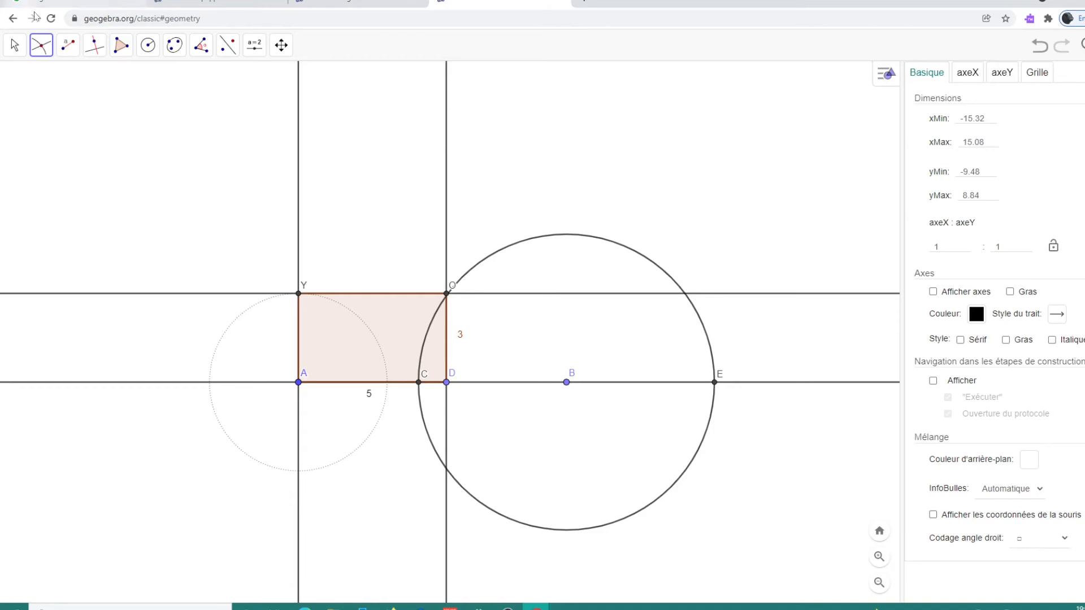
Hide the radius-5 circle centred on B.
left_click(15, 45)
left_click(17, 79)
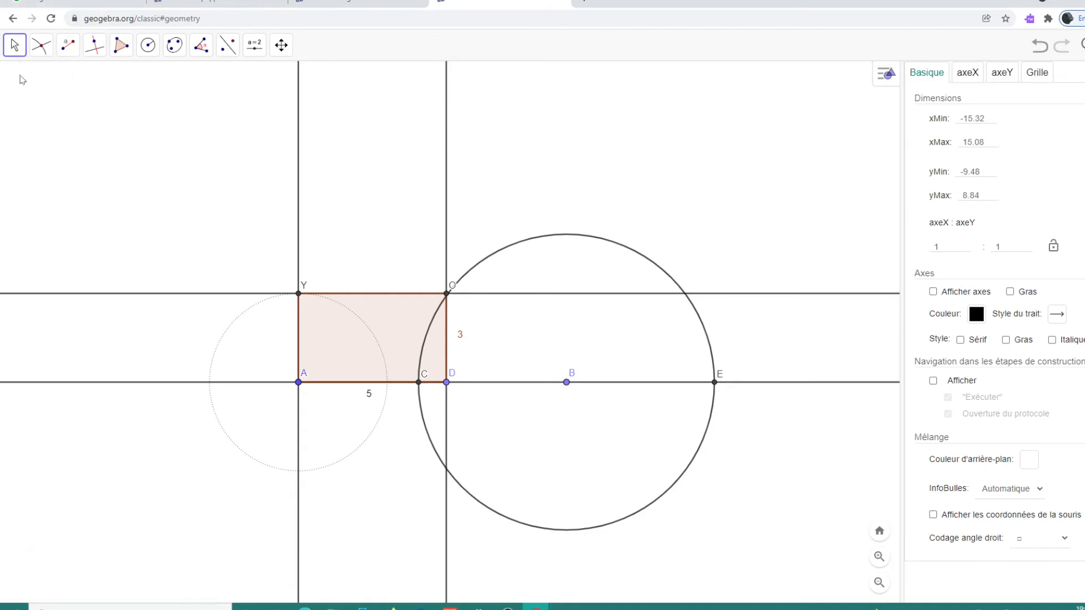
left_click(524, 244)
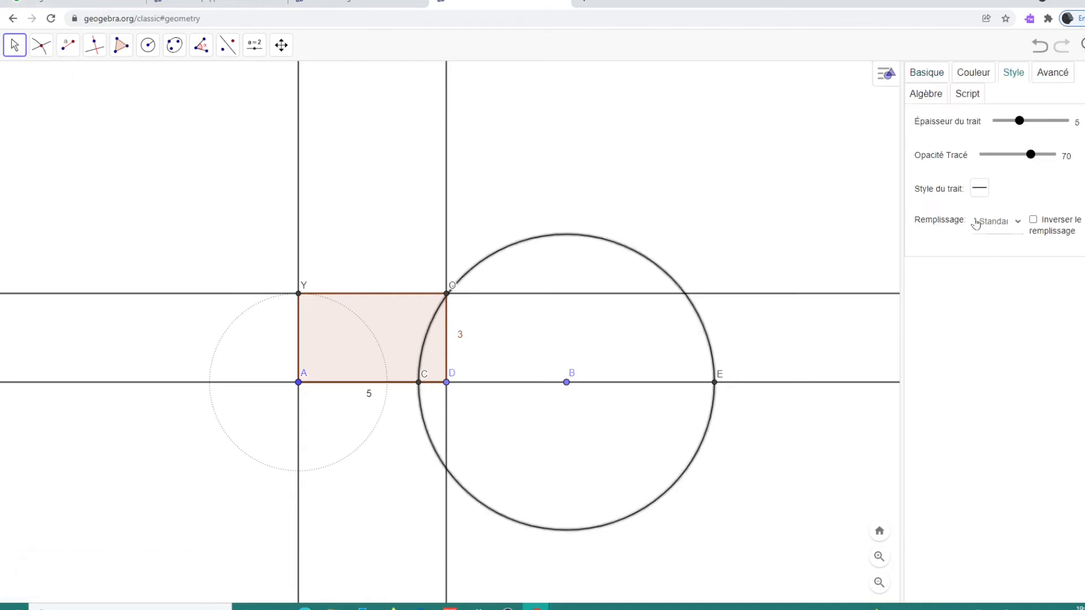
left_click(936, 75)
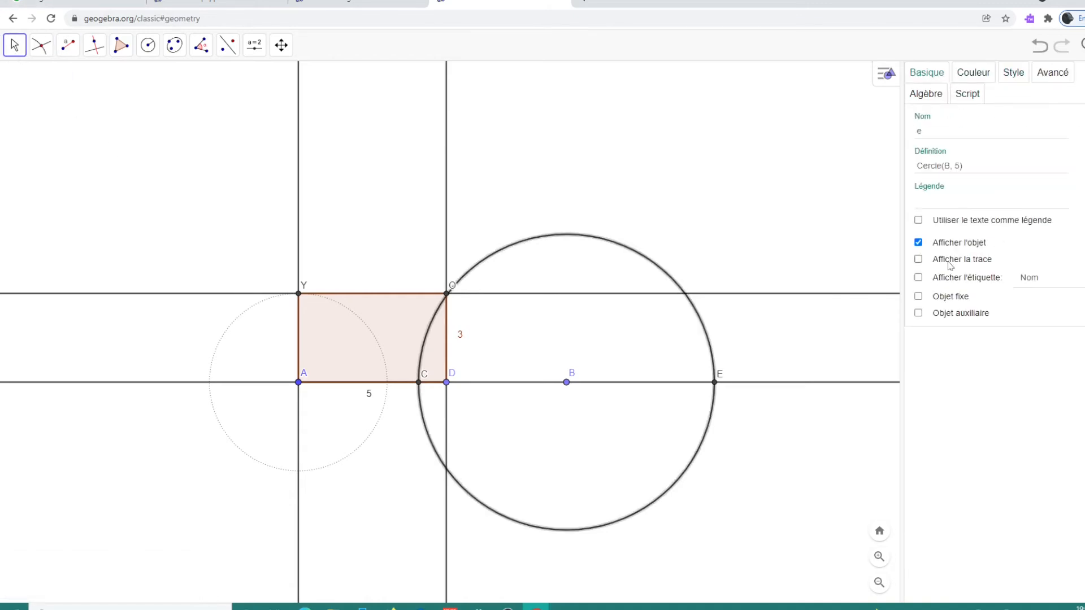
left_click(918, 243)
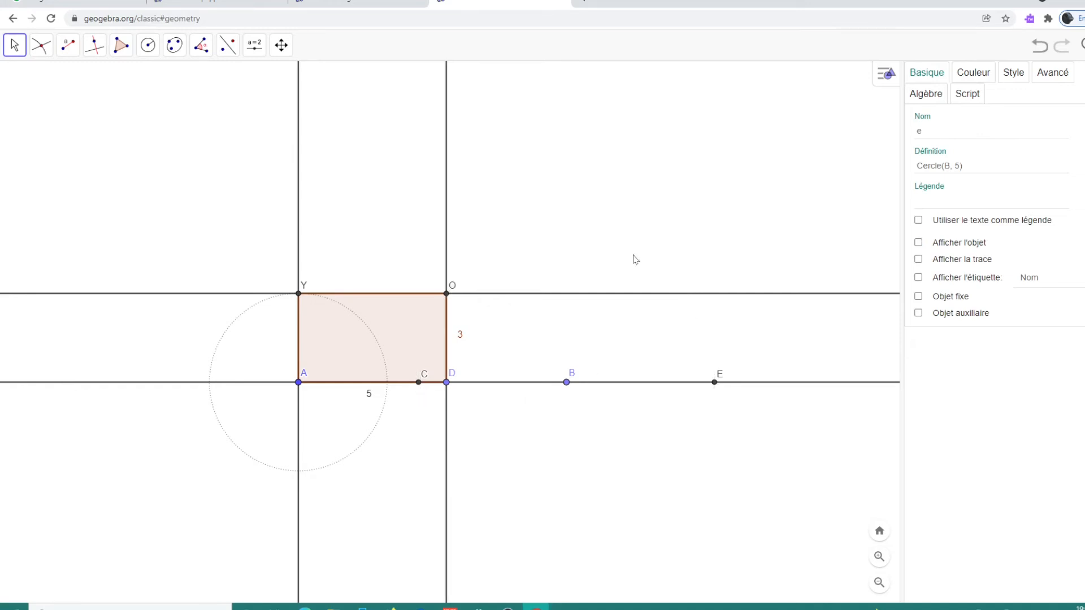
Hide intersection point C between A and D, and slide point B along line AD slightly away from the rectangle.
left_click(418, 383)
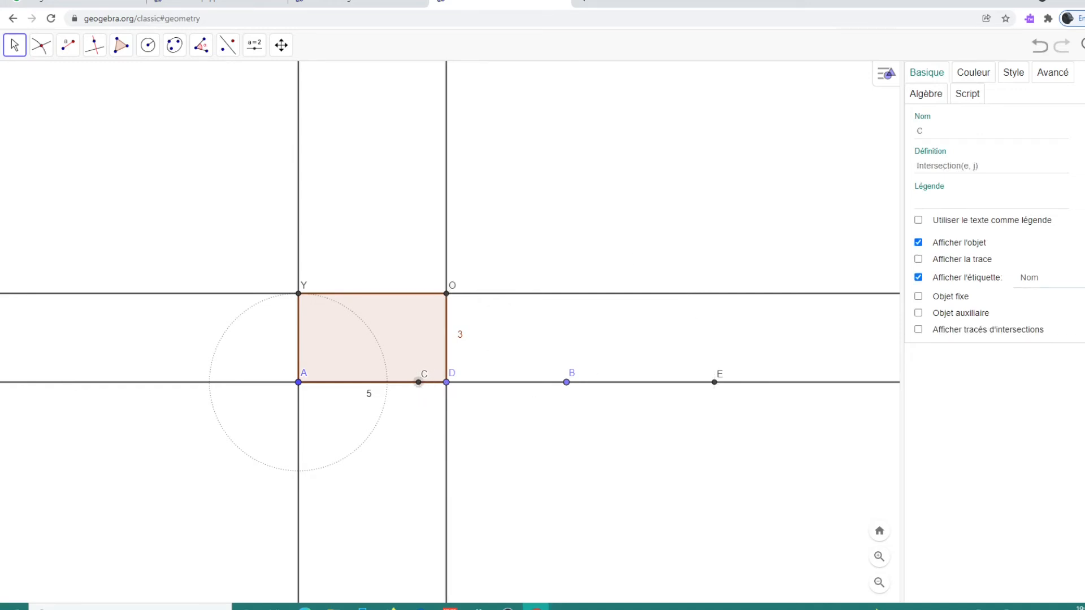
left_click(918, 243)
left_click_drag(567, 388, 686, 409)
left_click_drag(615, 432, 593, 421)
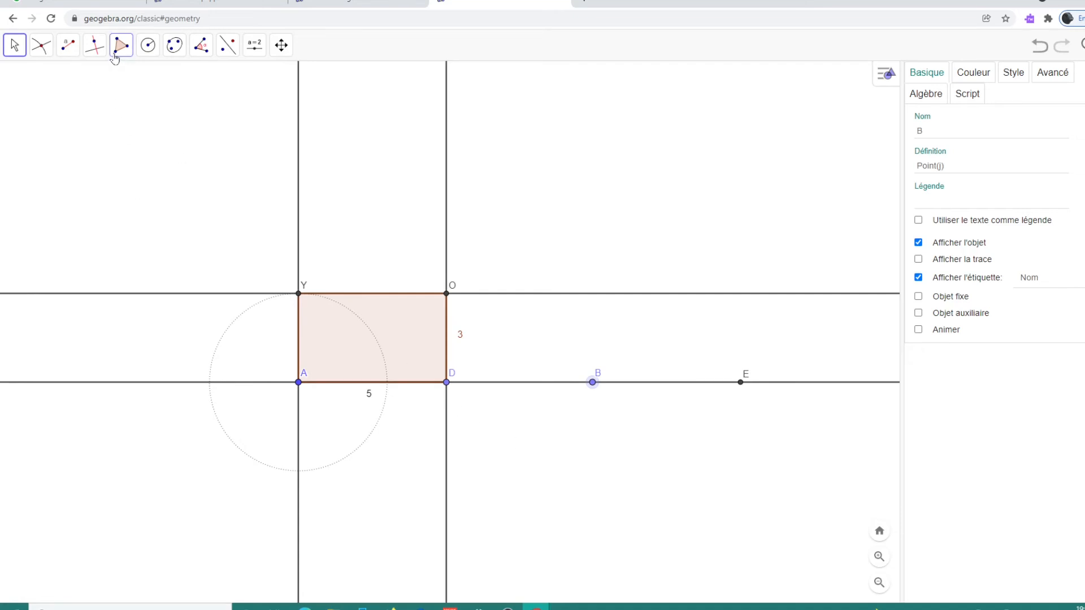
Place a new point on line YO beyond O, above the gap between points B and E.
left_click(39, 52)
left_click(62, 78)
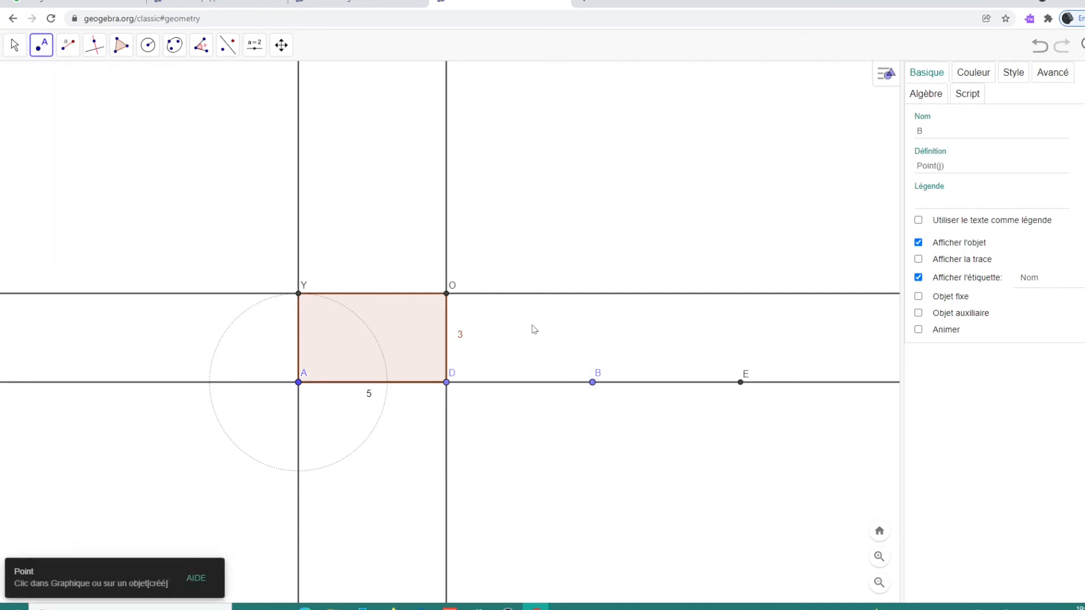
left_click(654, 293)
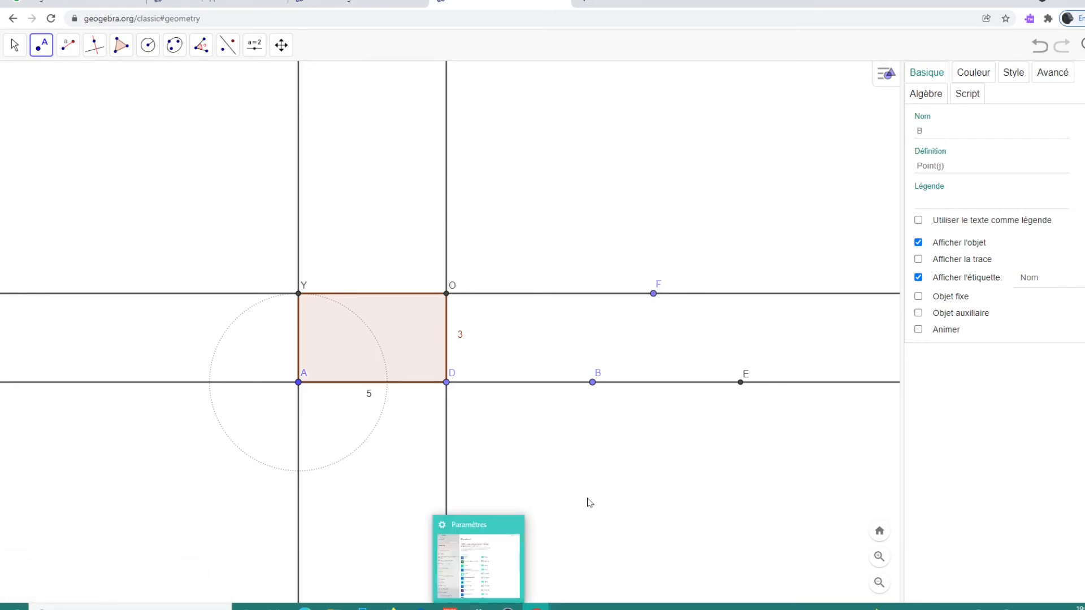
Rename the new point F on line YO as L.
left_click(16, 47)
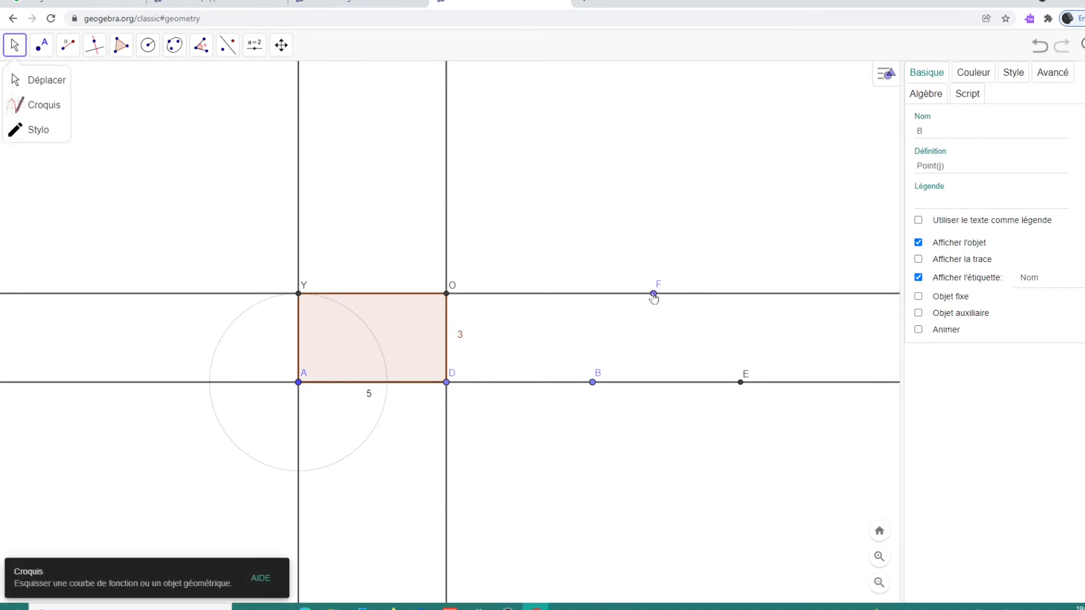
left_click(653, 295)
right_click(653, 295)
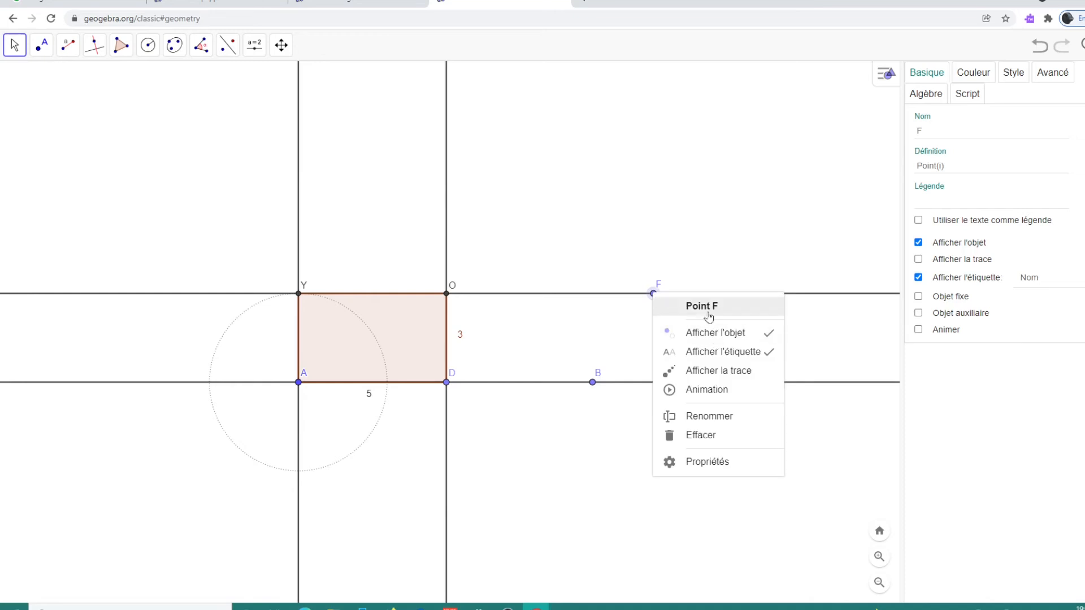
left_click(727, 462)
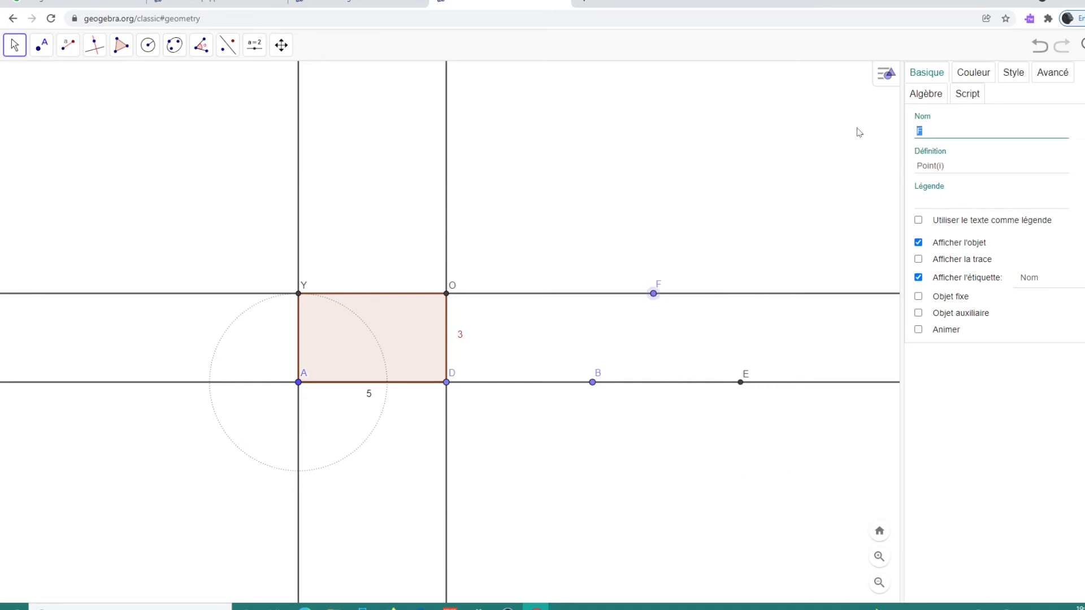
type("L")
key("Return")
Rename point E as U and point B as C.
left_click(740, 382)
left_click(922, 131)
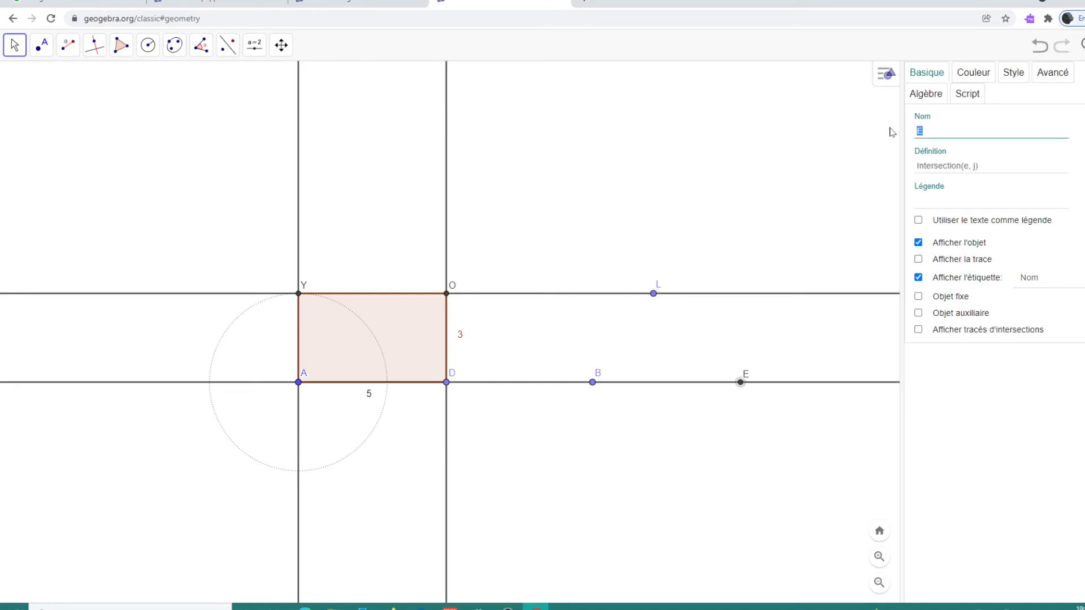
key("Return")
left_click(593, 382)
left_click(923, 135)
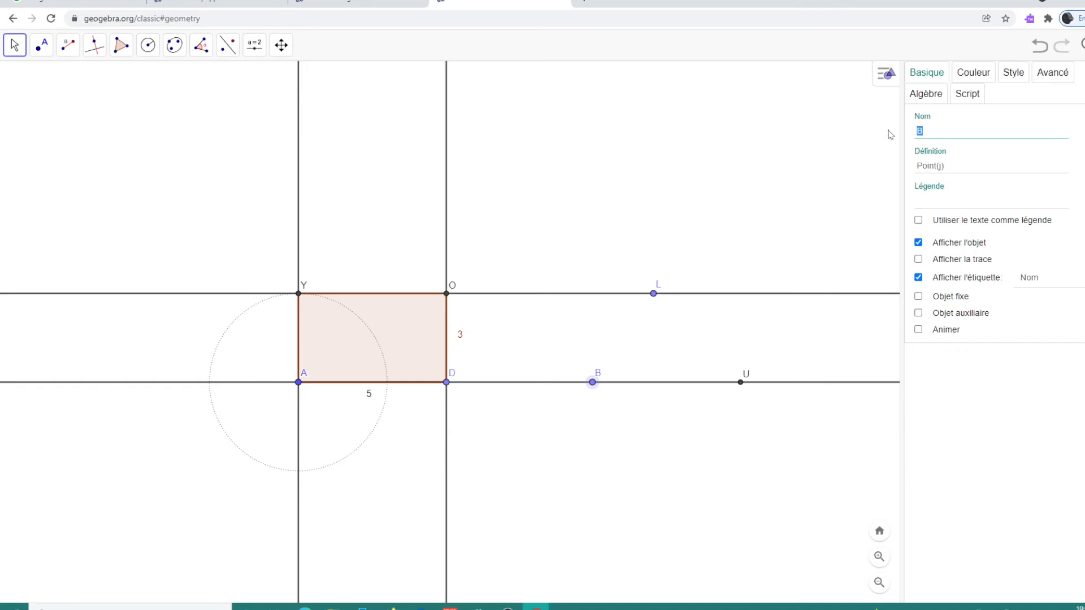
key("Return")
Slide points C and L slightly towards the rectangle and draw a triangle with vertices L, U and C.
mouse_move(595, 385)
left_mouse_down()
mouse_move(533, 383)
mouse_move(686, 394)
mouse_move(545, 395)
mouse_move(642, 390)
mouse_move(581, 387)
left_mouse_up()
left_click_drag(654, 296, 632, 315)
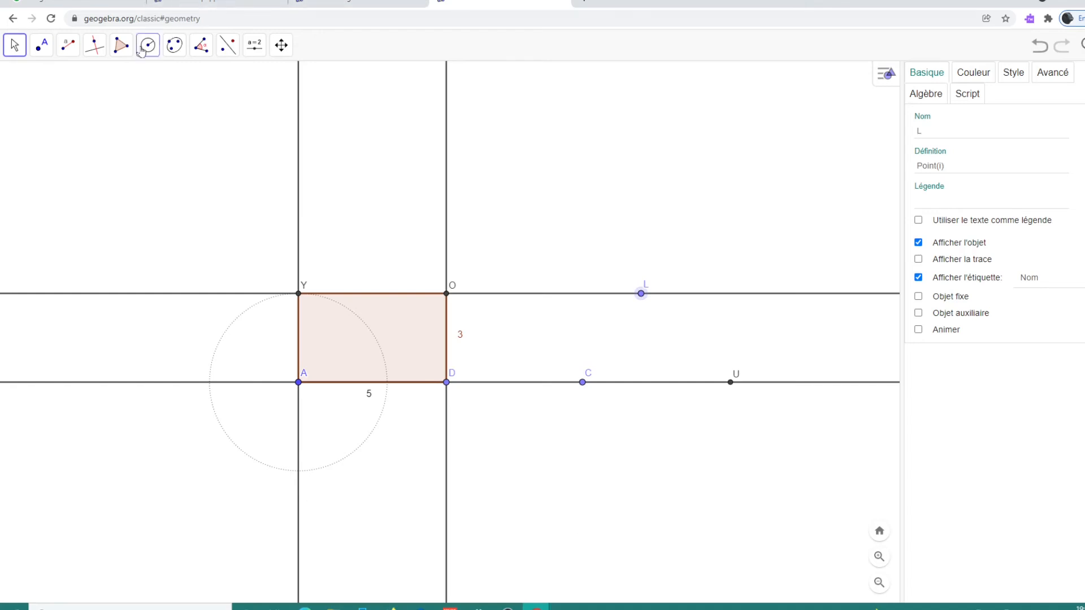
left_click(120, 45)
left_click(153, 80)
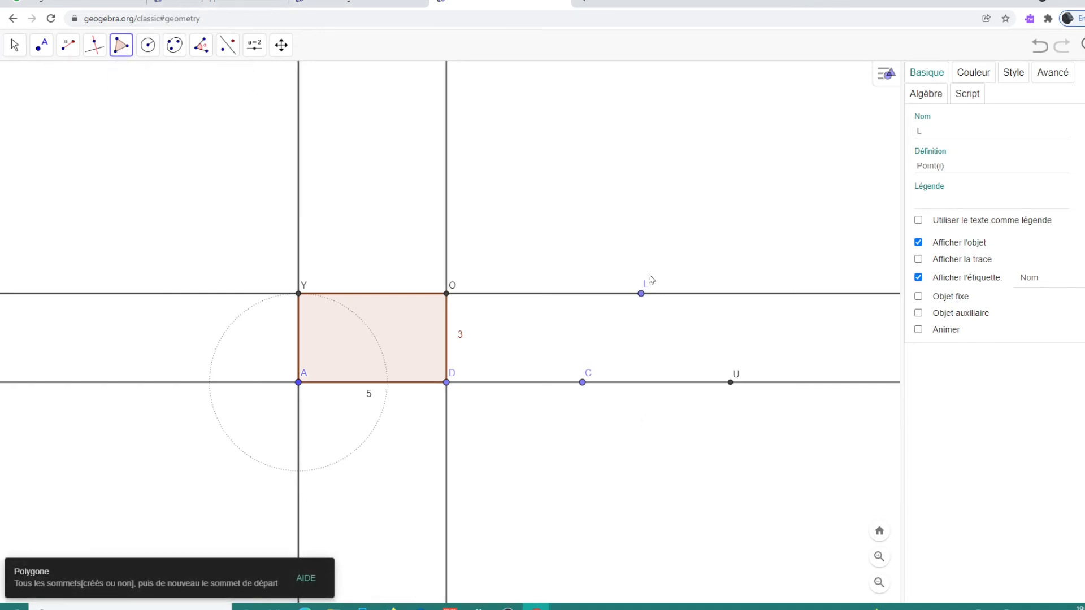
left_click(641, 293)
left_click(730, 384)
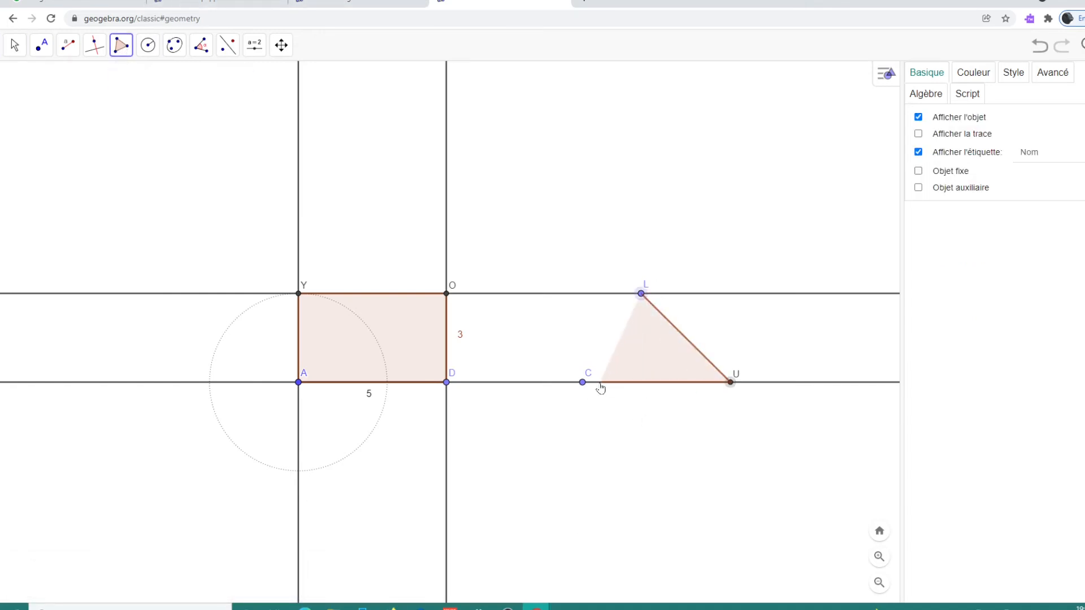
left_click(583, 382)
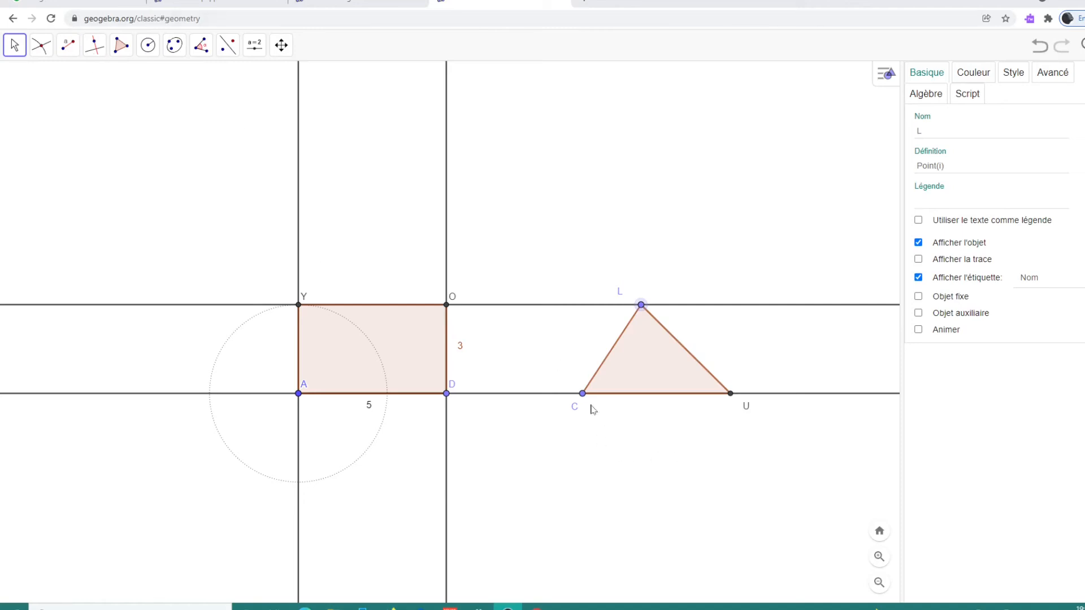
Construct the line perpendicular to triangle side CU through vertex L.
left_click(99, 54)
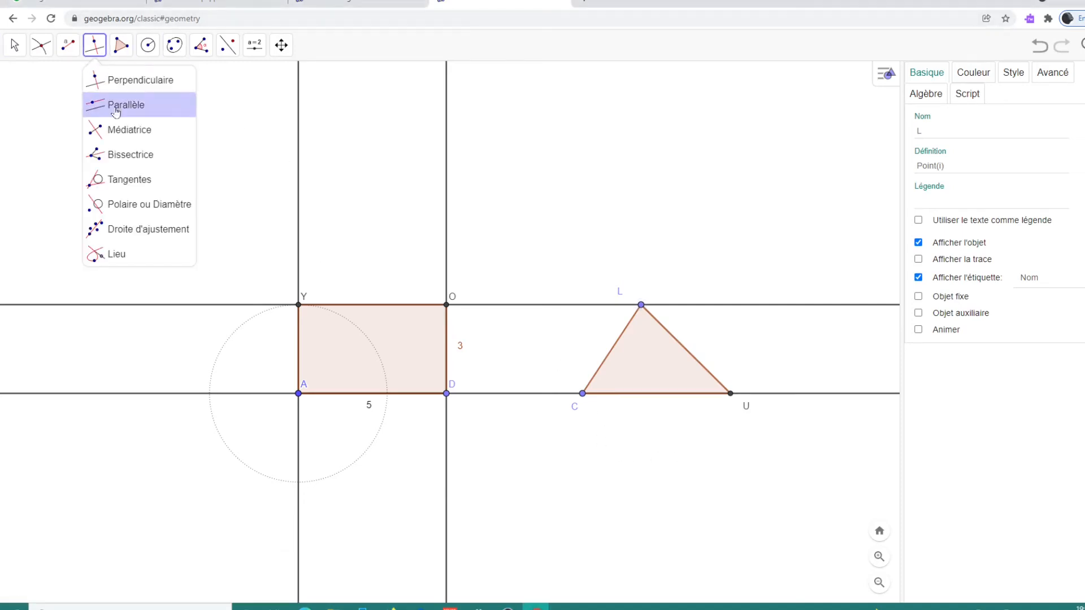
left_click(119, 86)
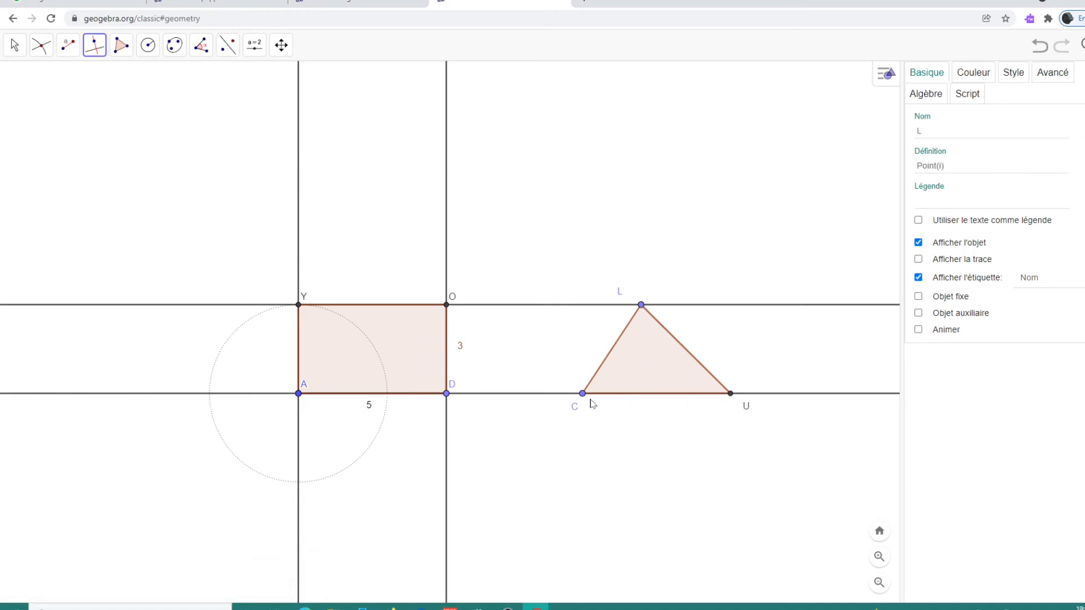
left_click(638, 396)
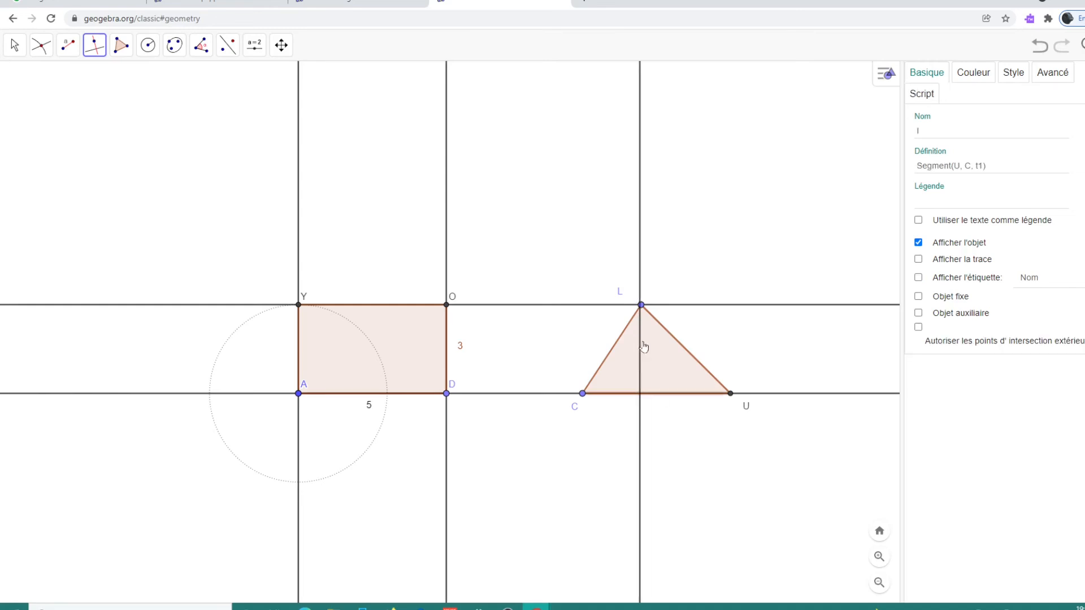
left_click(642, 306)
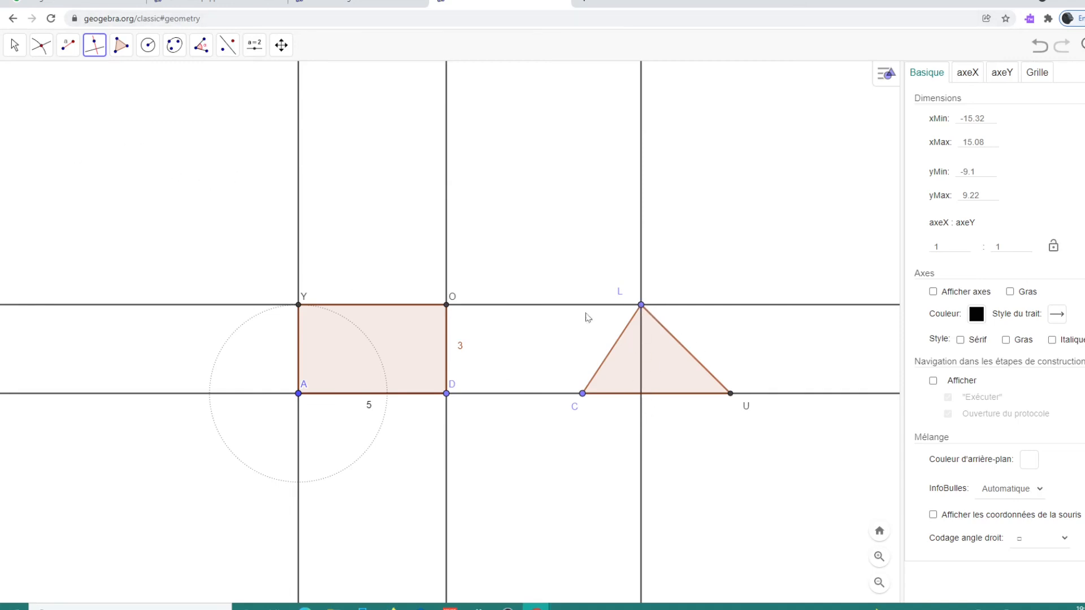
Create the intersection point of the perpendicular through L and the triangle's base CU.
left_click(40, 45)
left_click(66, 151)
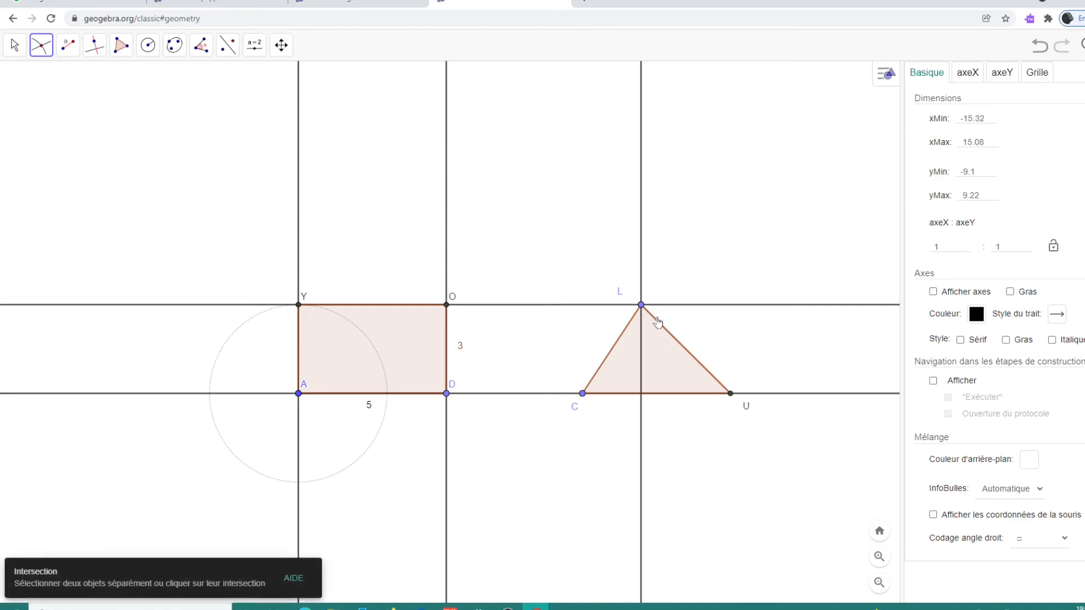
left_click(641, 384)
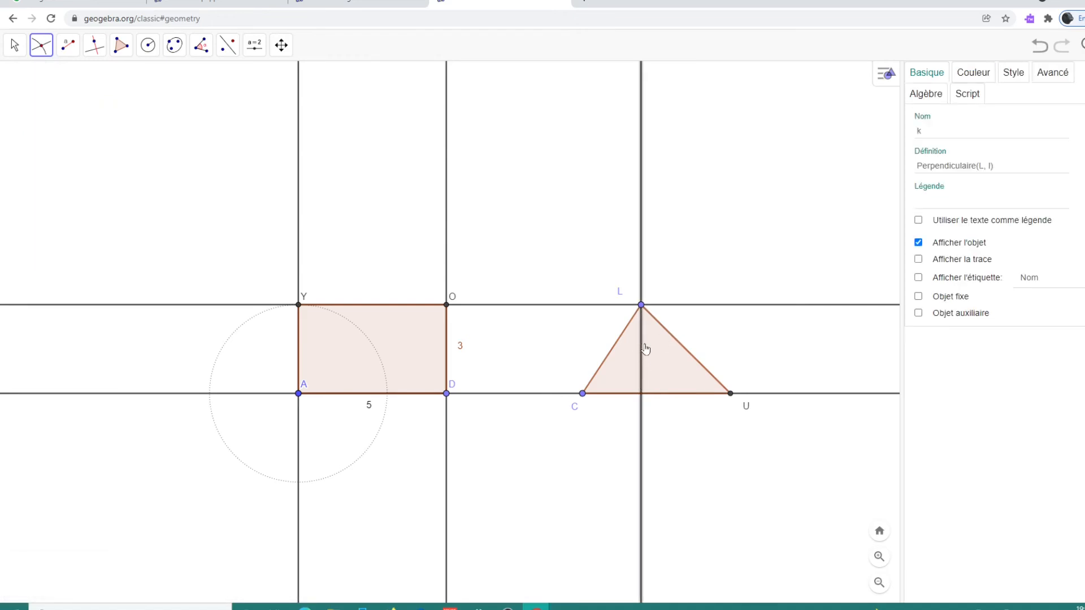
left_click(678, 394)
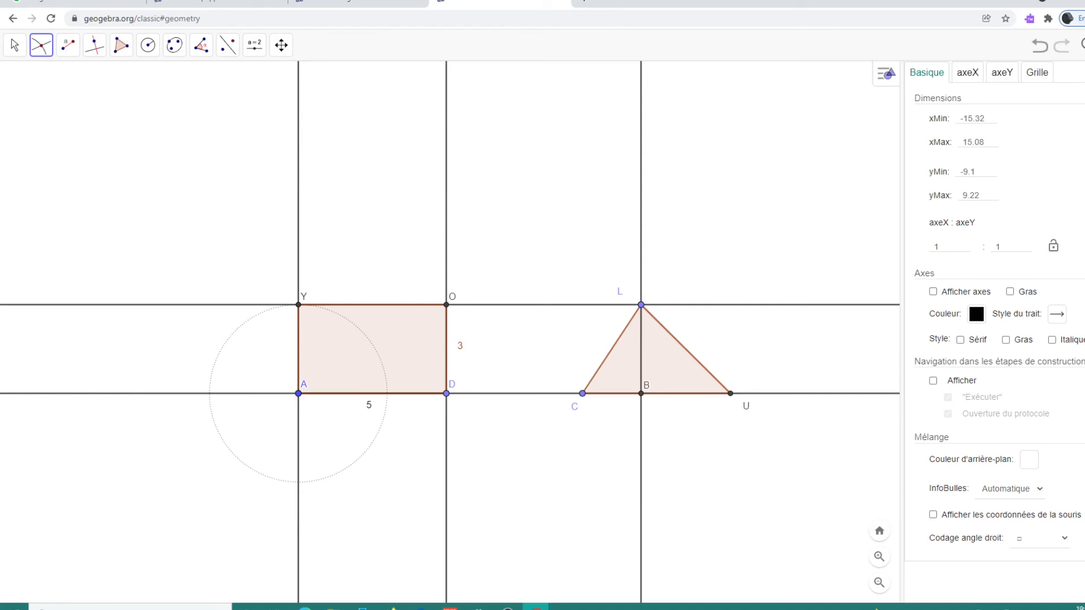
Draw a segment from vertex L to the foot of the perpendicular B for the triangle's height.
left_click(14, 46)
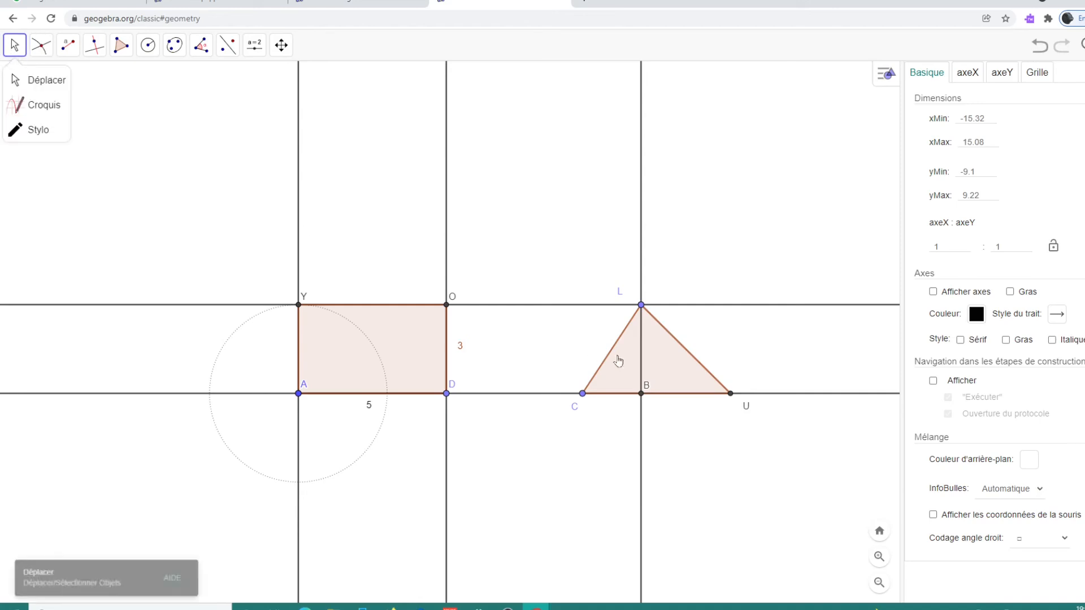
left_click(642, 349)
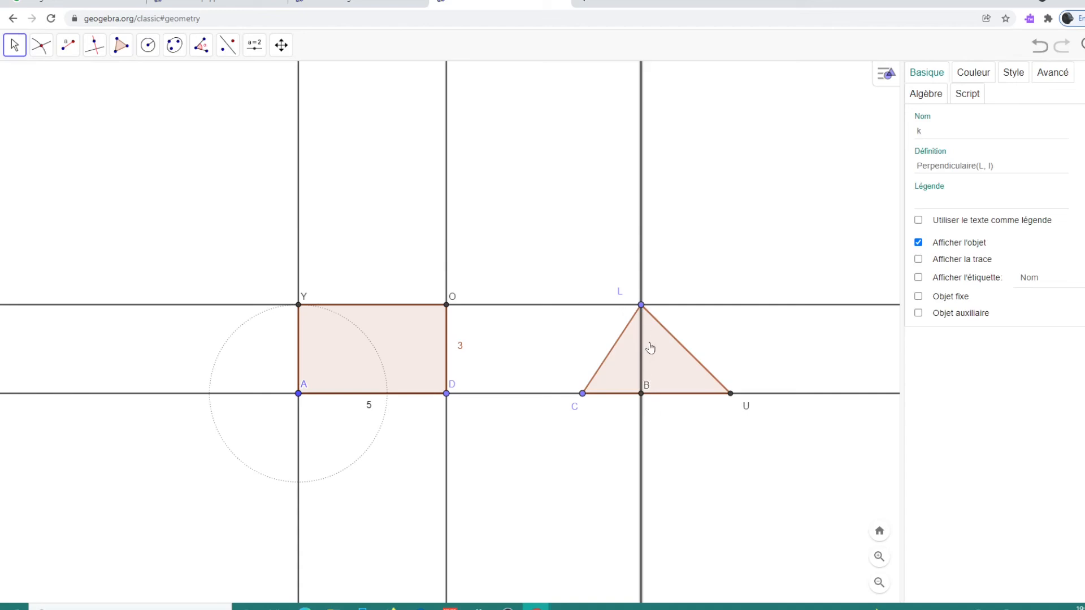
left_click(63, 50)
left_click(93, 104)
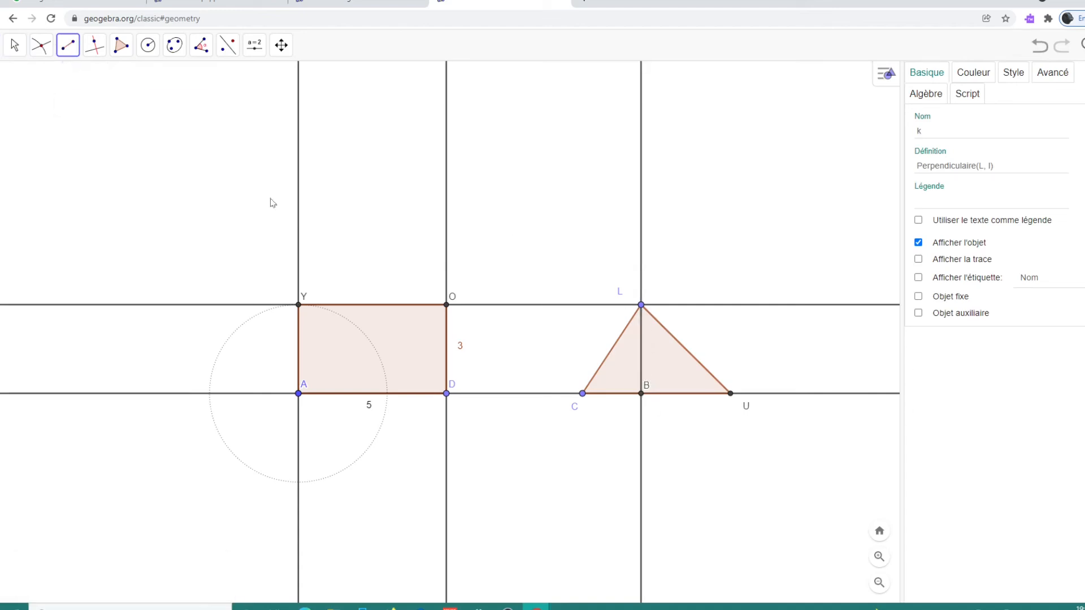
left_click(641, 307)
left_click(643, 397)
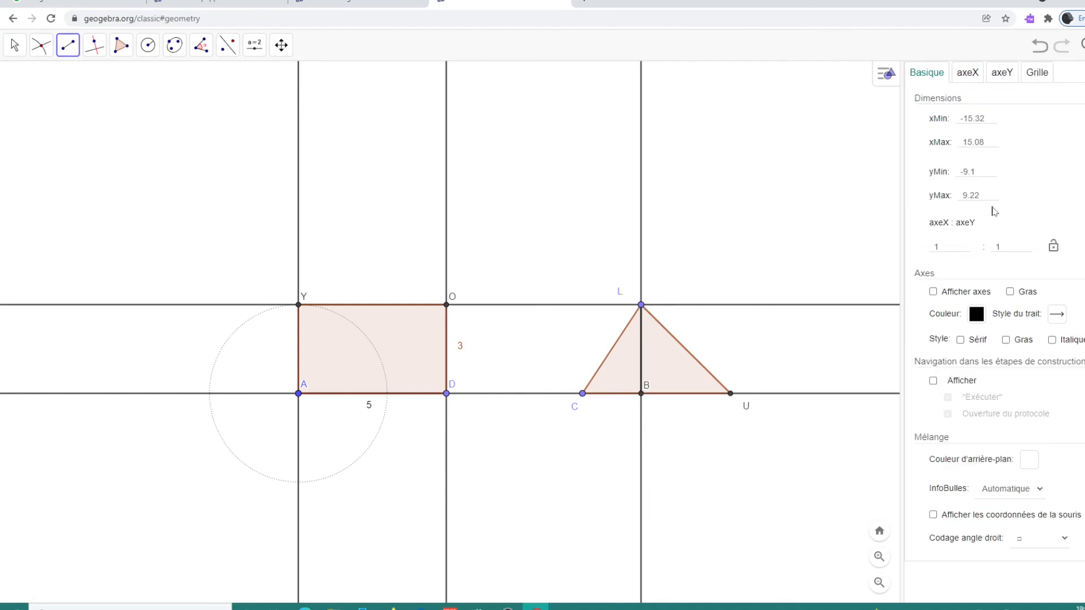
Show the label of height LB as its value (Valeur) and place it between LB and side LU.
left_click(16, 43)
left_click(641, 362)
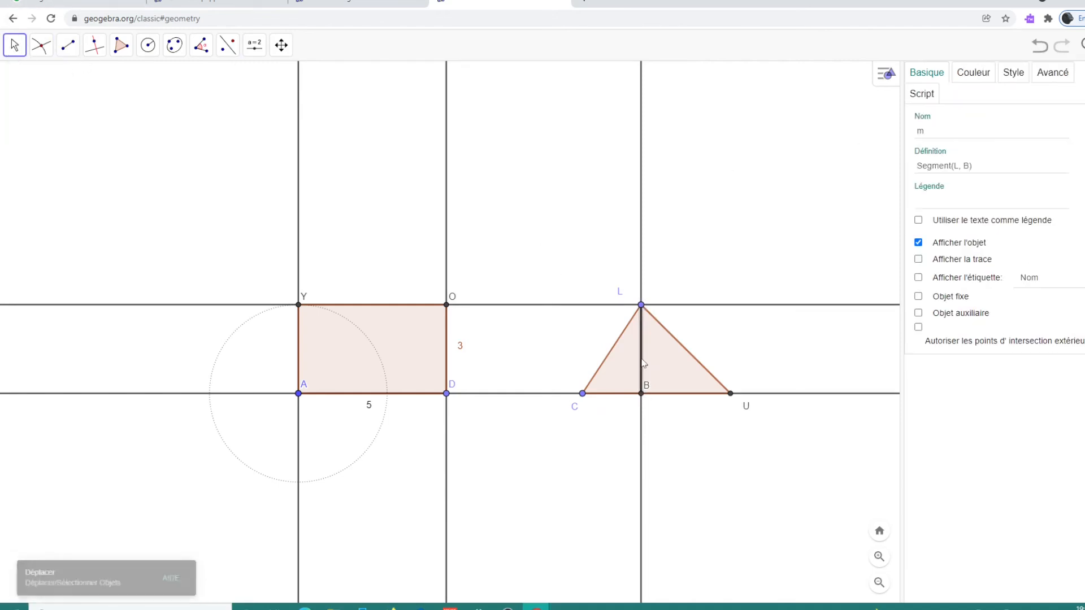
left_click(917, 277)
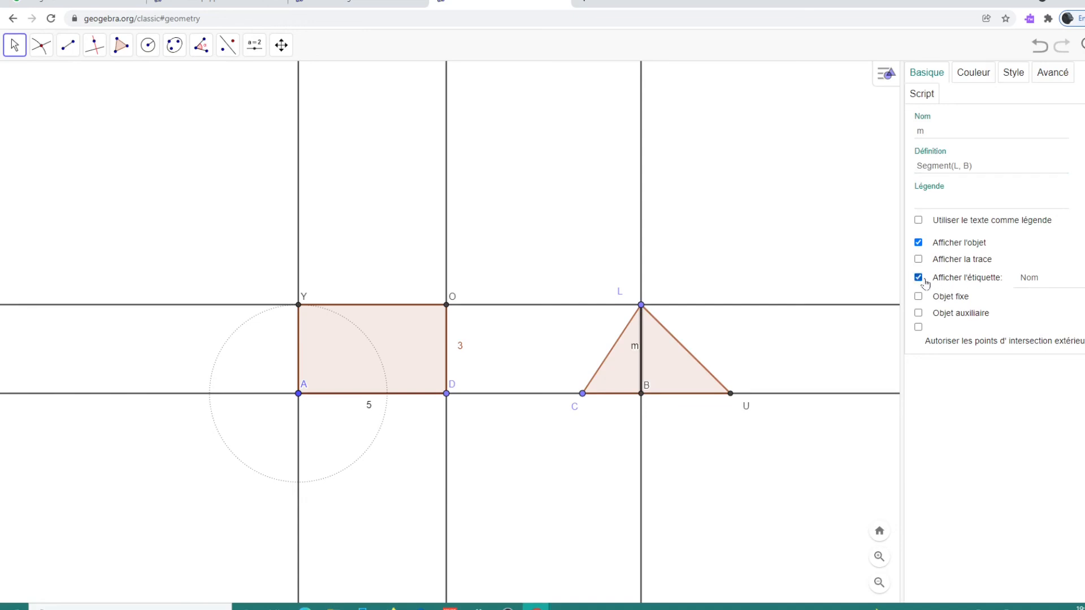
left_click(1037, 277)
left_click(1040, 320)
left_click_drag(635, 347, 662, 359)
Show the label of base CU as its value (Valeur) and shift the height's label closer to LB.
left_click(609, 395)
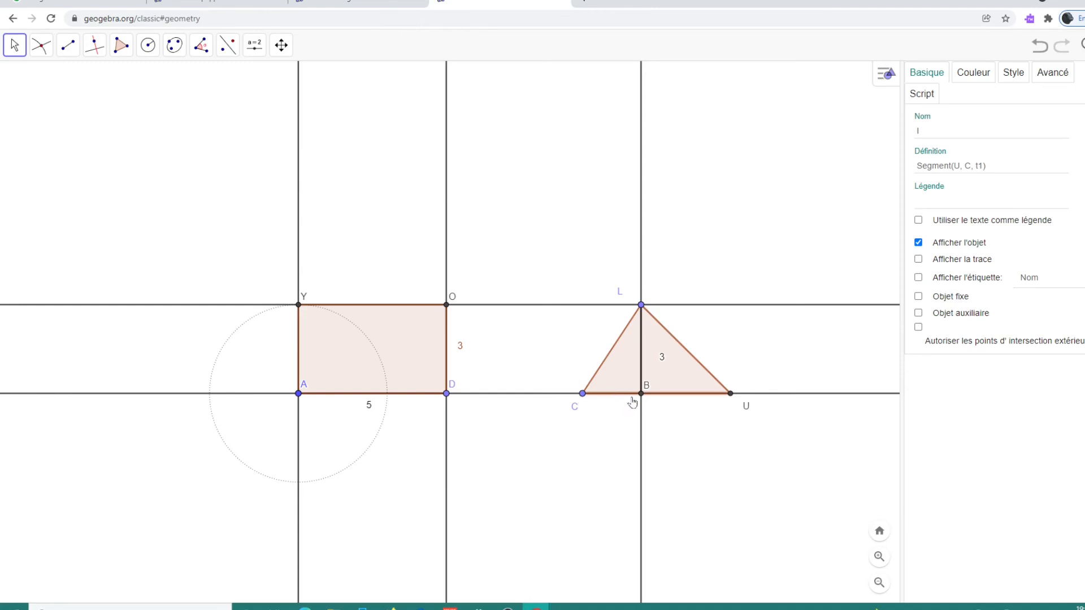
left_click(918, 277)
left_click(1029, 278)
left_click(1043, 316)
left_click_drag(664, 367, 654, 362)
Set the line style of the two horizontal parallel lines through YO and AD to dashed.
left_click(235, 305)
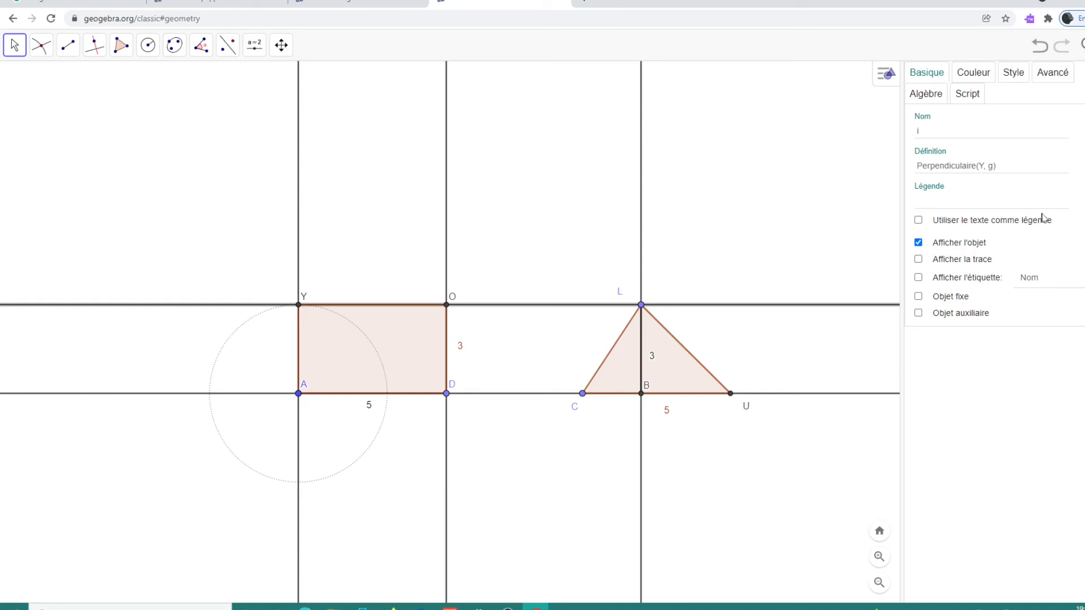
left_click(1013, 73)
left_click(979, 188)
left_click(1000, 213)
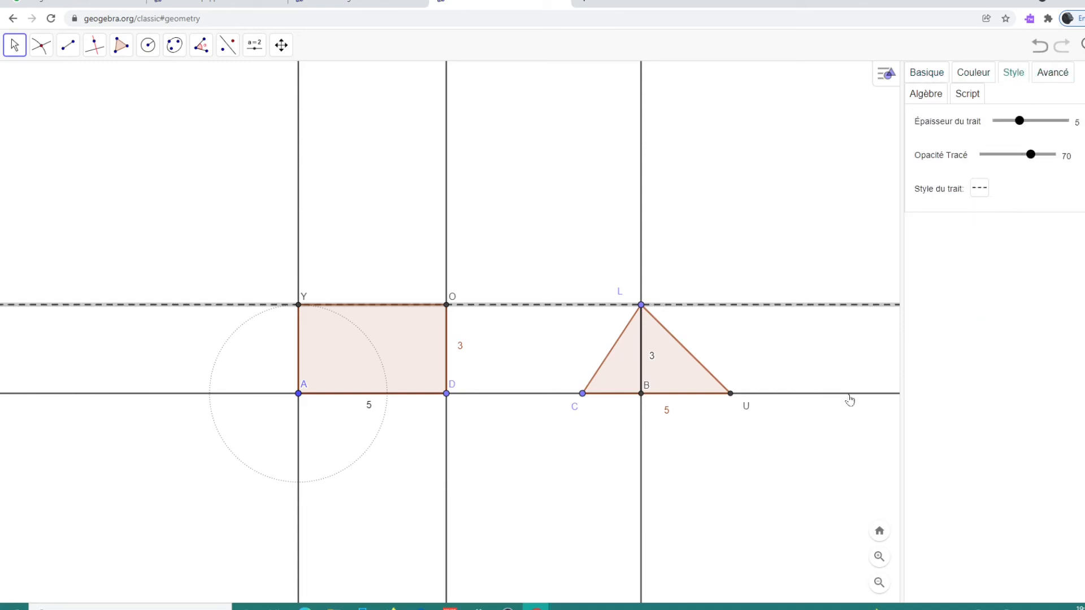
left_click(503, 394)
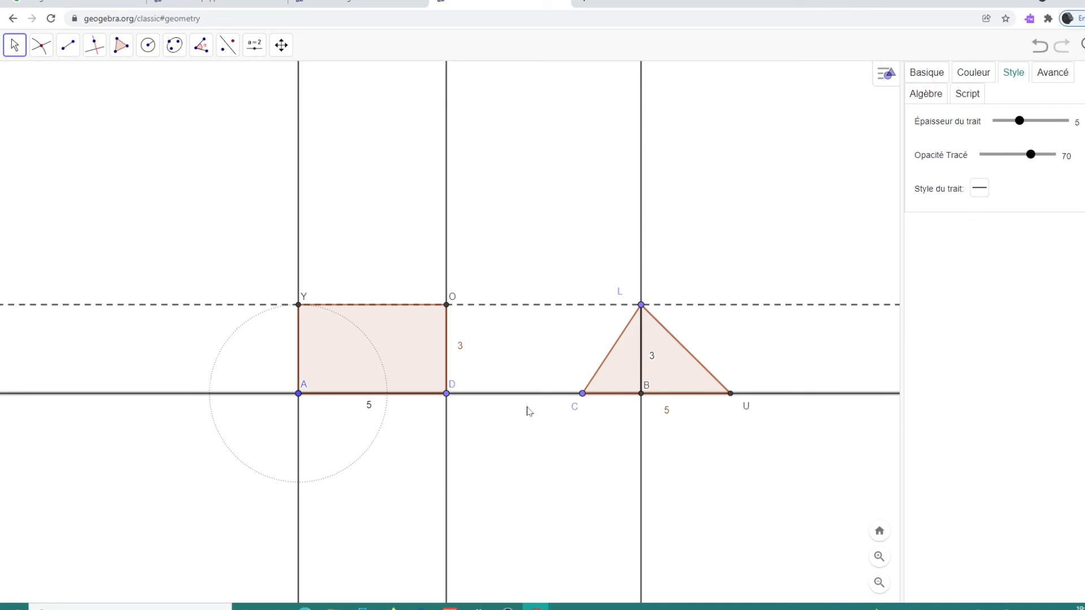
left_click(979, 188)
left_click(1001, 214)
Set the line style of the three vertical lines AY, DO and LB to dashed.
left_click(298, 241)
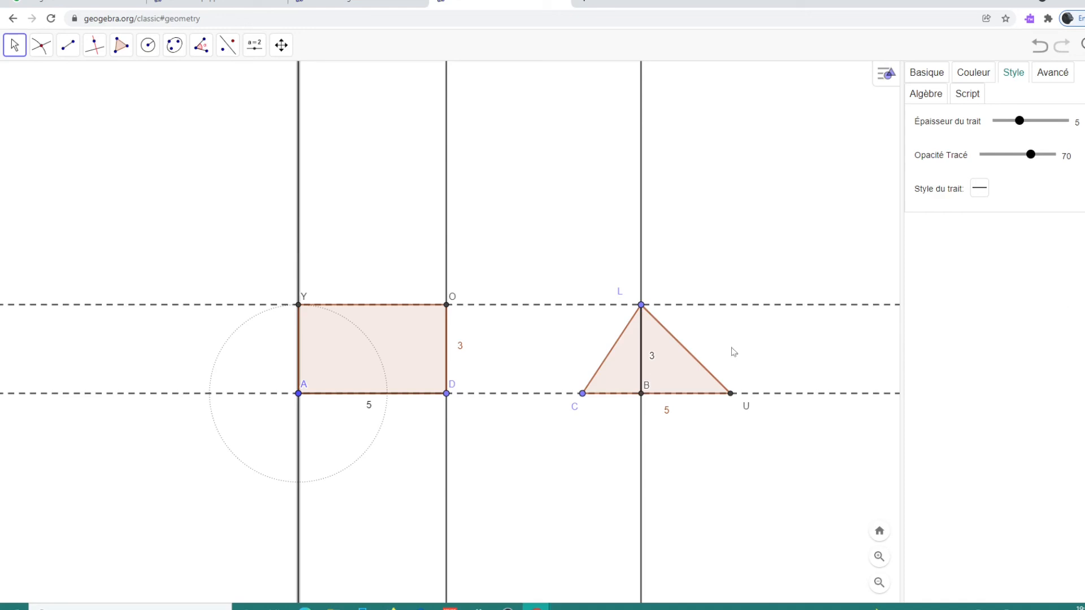
left_click(973, 193)
left_click(1009, 213)
left_click(447, 221)
left_click(978, 189)
left_click(1005, 211)
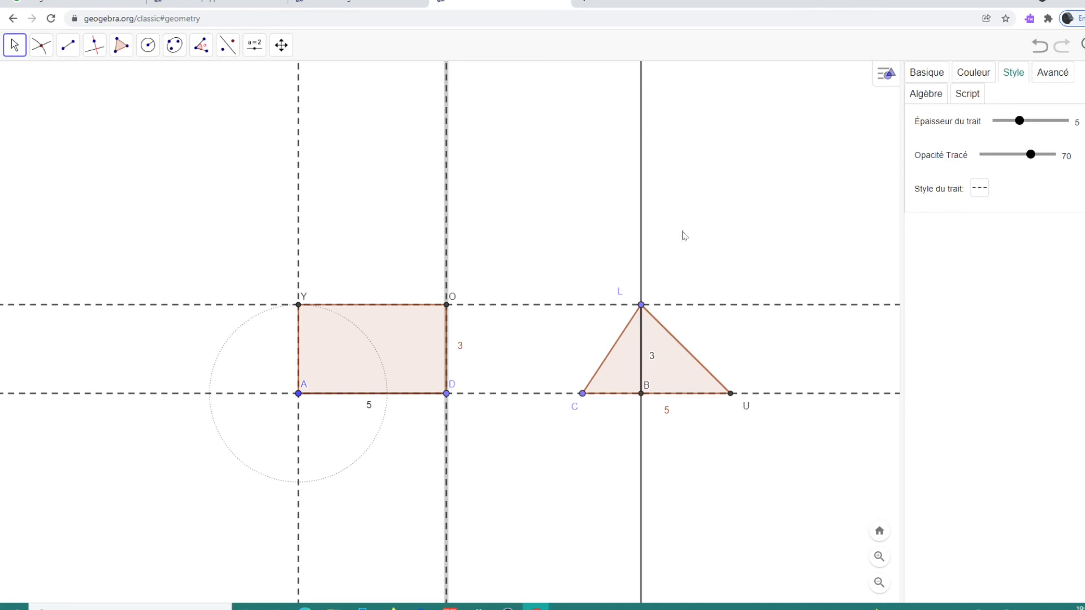
left_click(640, 233)
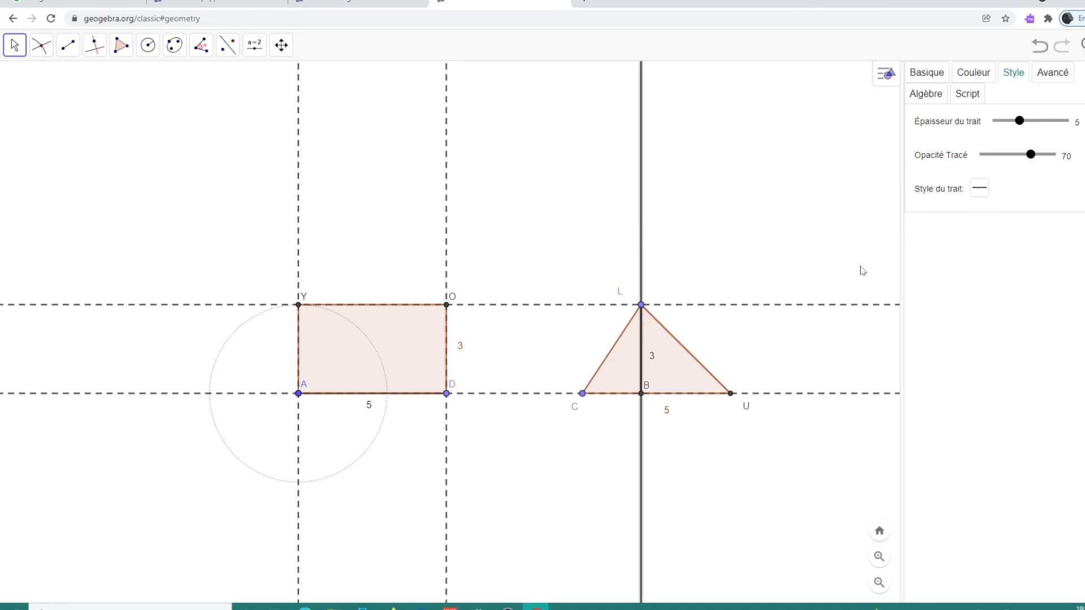
left_click(979, 188)
left_click(1005, 212)
left_click(514, 461)
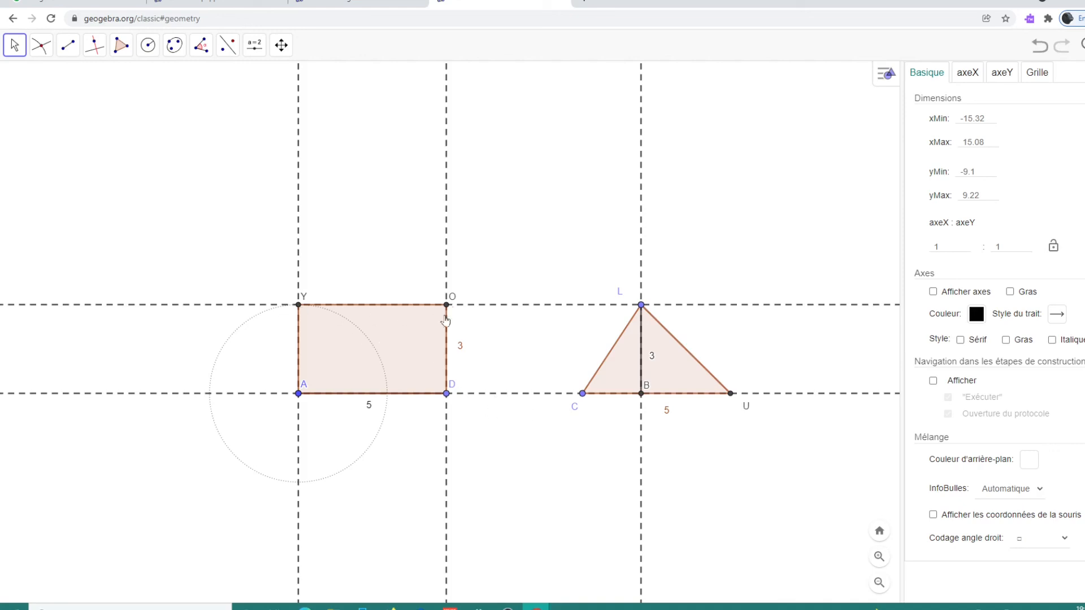
Show rectangle AYOD's label as its value (Valeur), move it towards side AY, and nudge the label of segment AD.
left_click(341, 358)
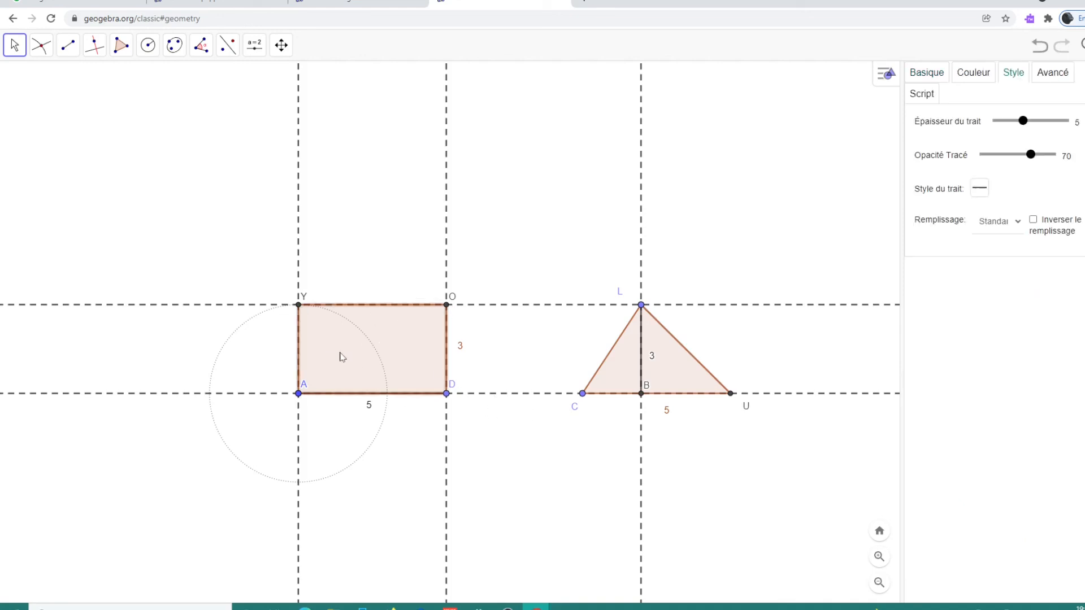
left_click(930, 73)
left_click(922, 176)
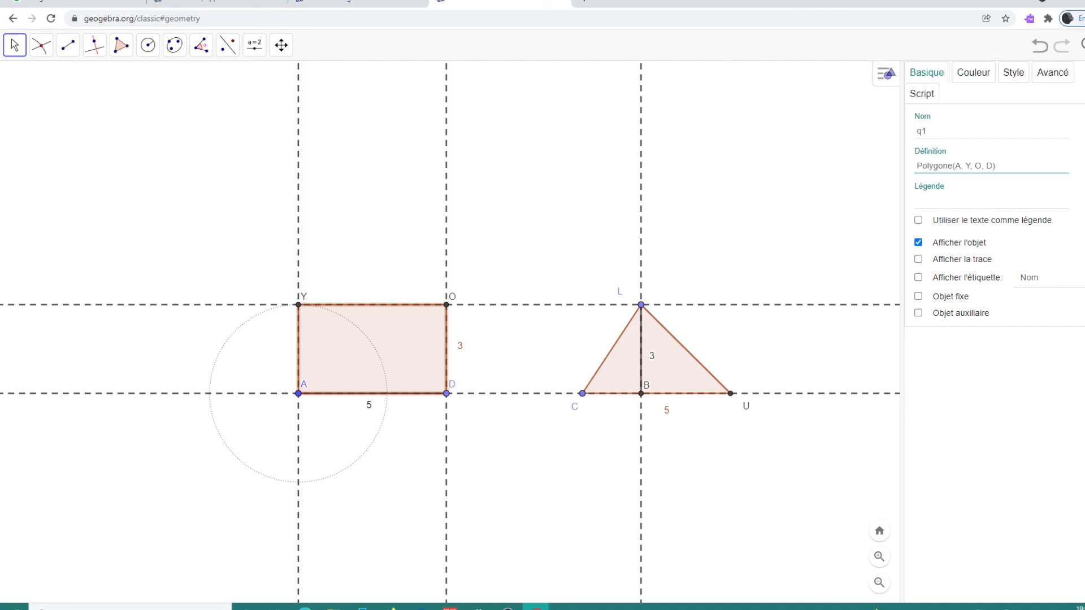
left_click(900, 188)
left_click(918, 278)
left_click(1028, 279)
left_click(1037, 318)
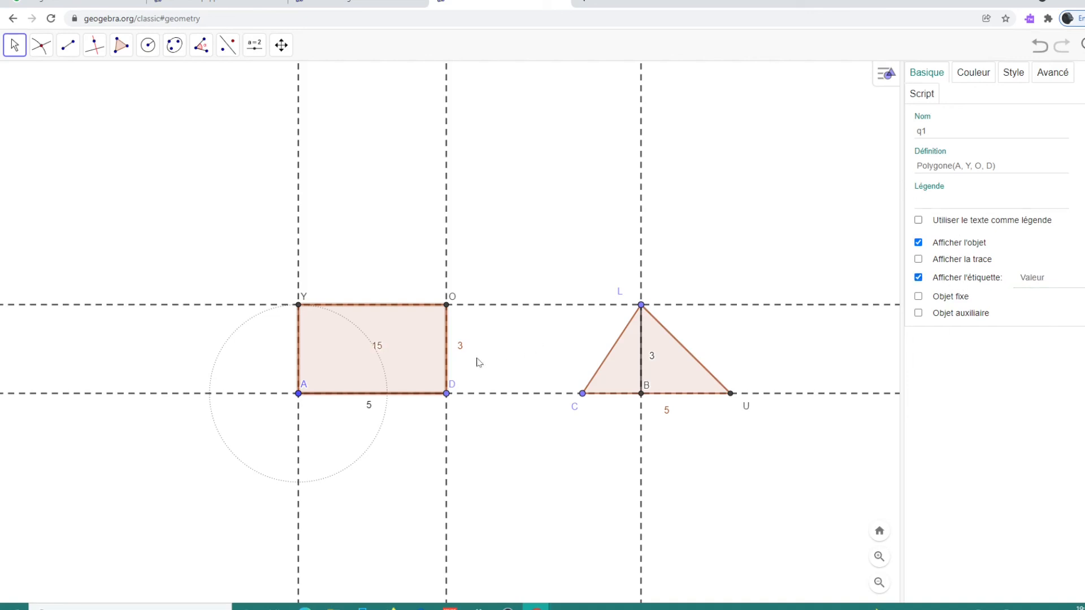
left_click_drag(376, 351, 339, 351)
left_click(367, 412)
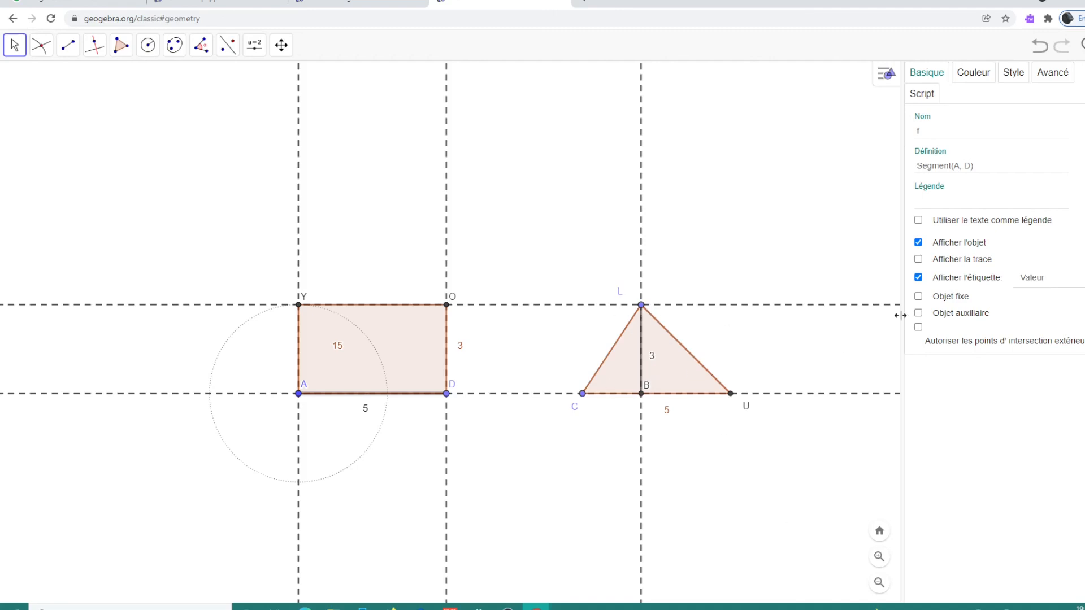
Show triangle LUC's label as its value (Valeur) and move the height's label to the C side of LB.
left_click(682, 381)
left_click(974, 167)
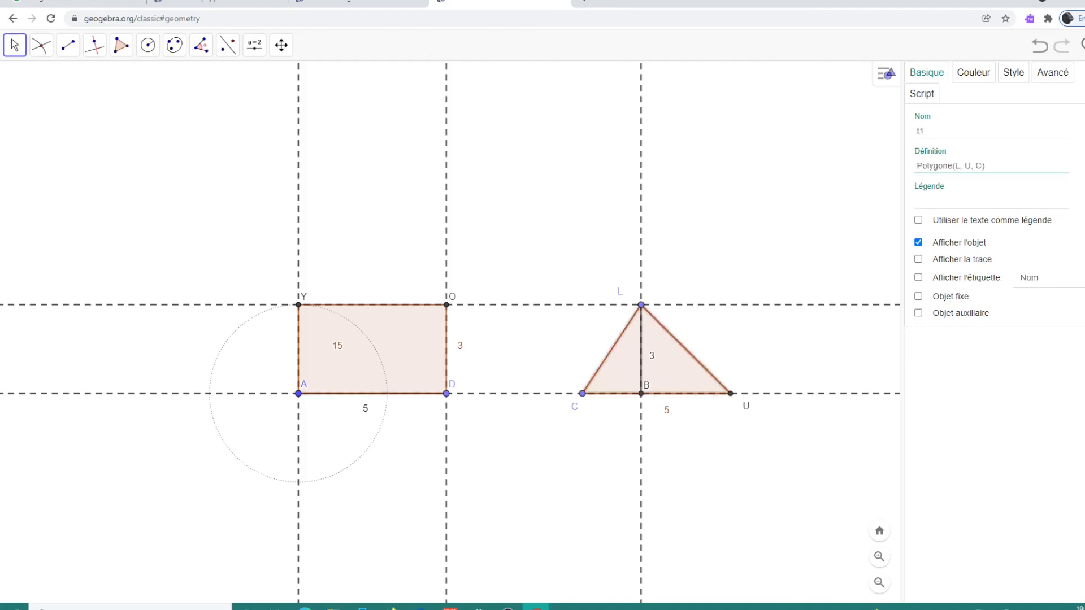
left_click(918, 277)
left_click(1021, 283)
left_click(1033, 314)
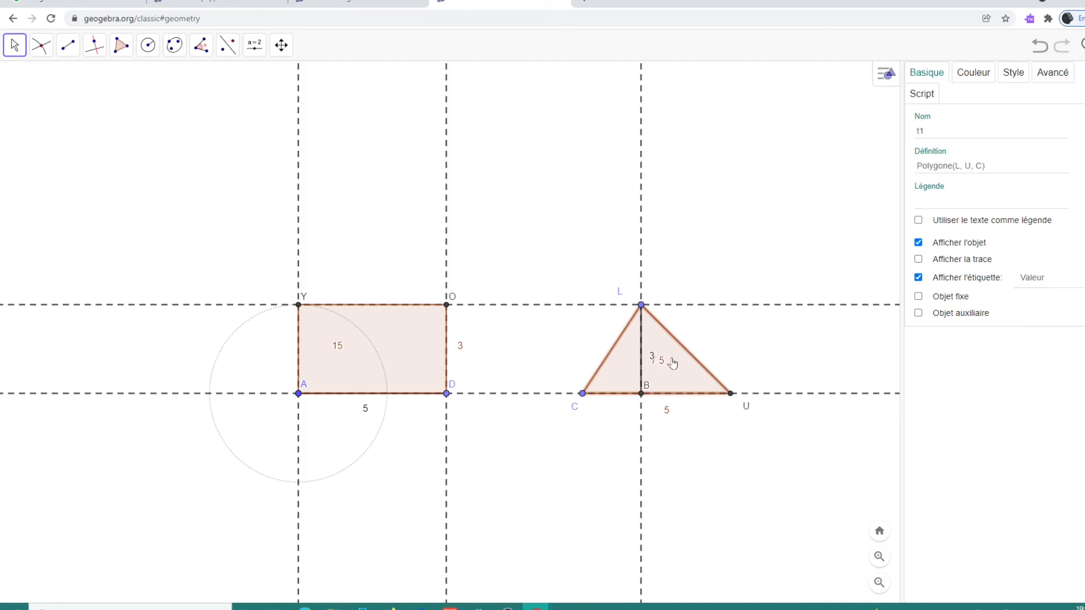
left_click_drag(651, 357, 629, 367)
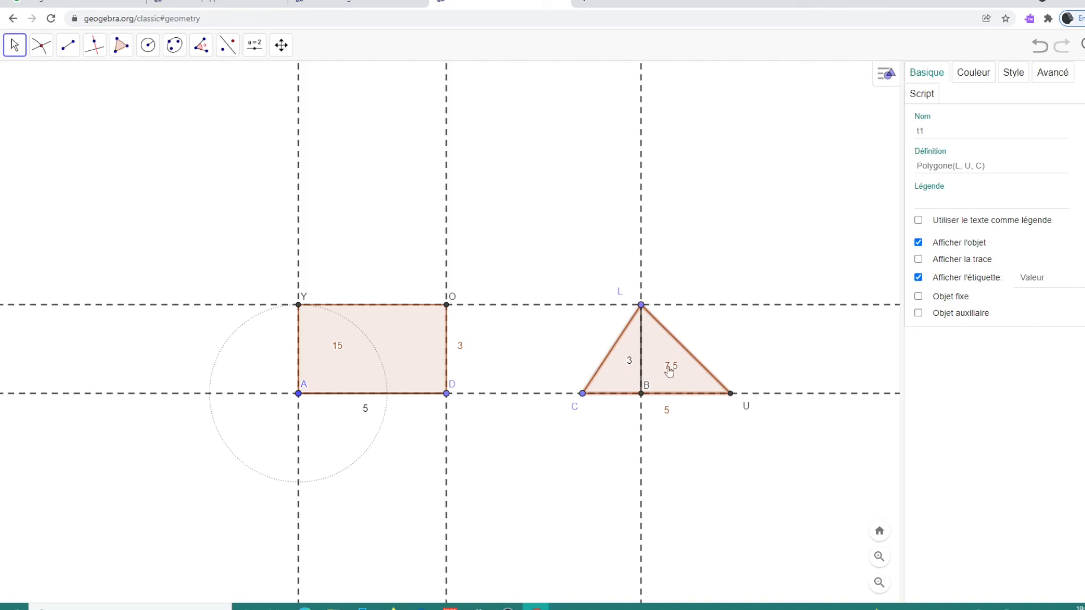